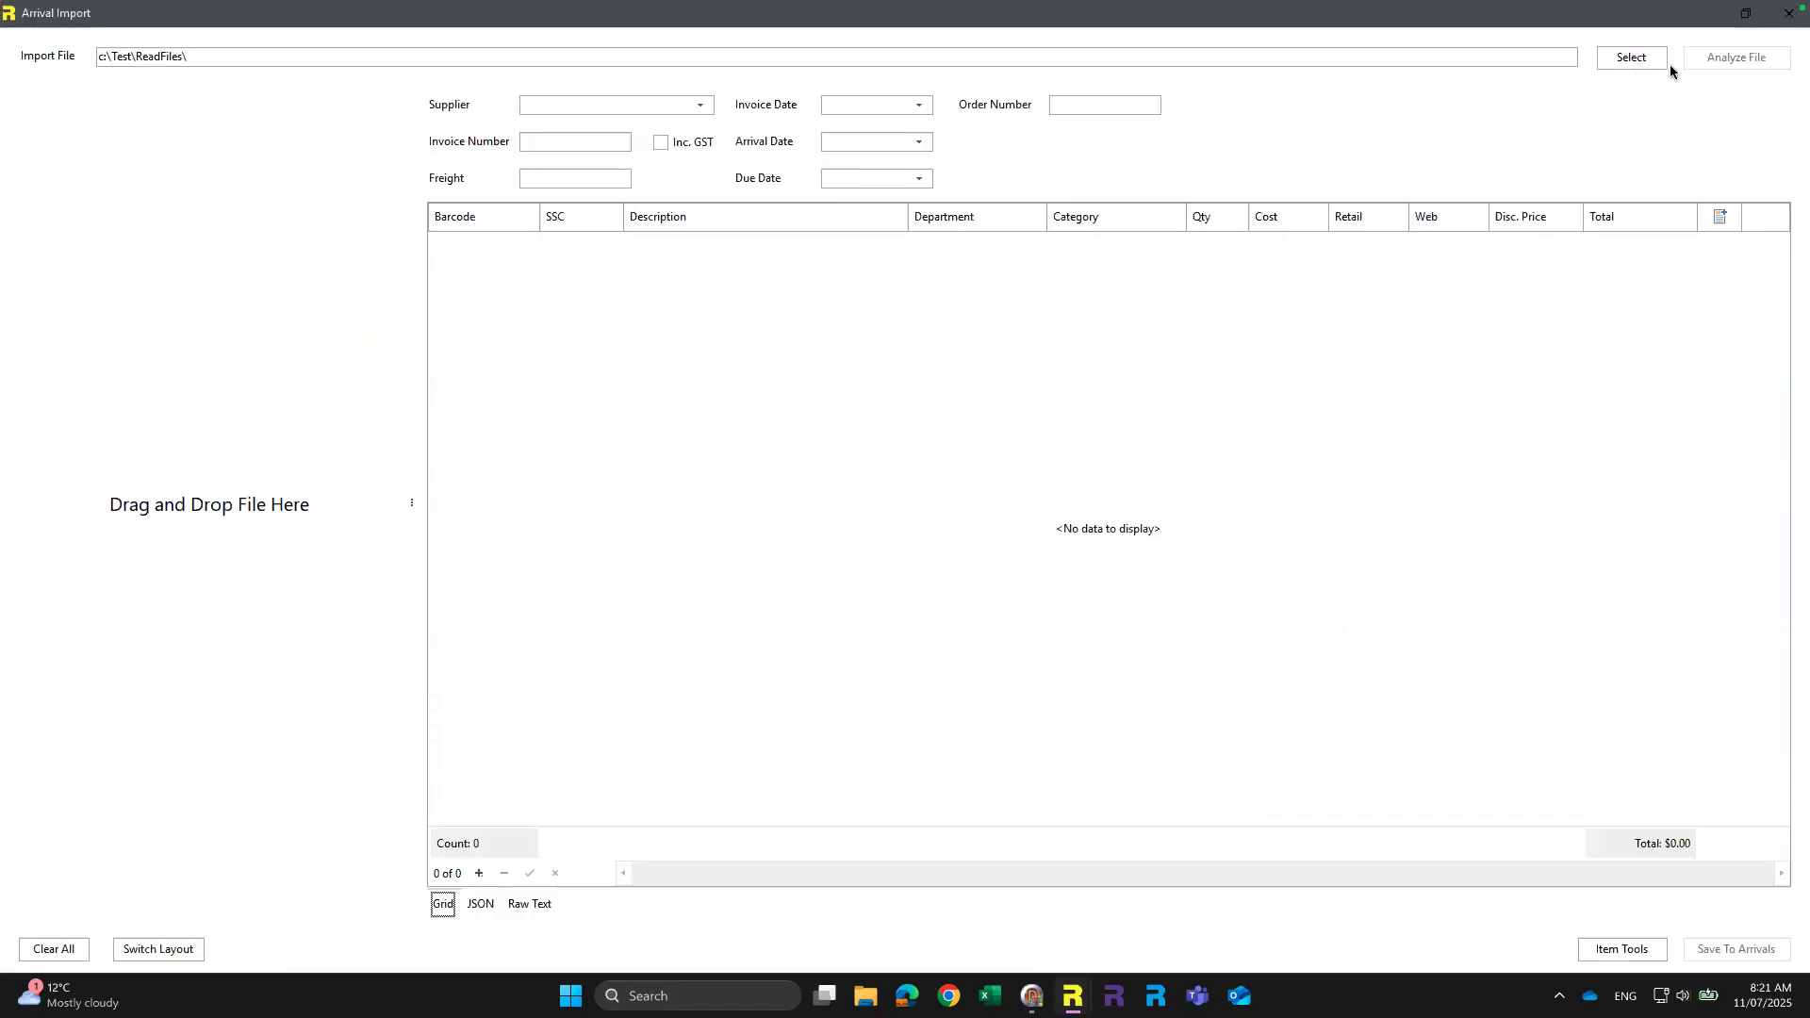
- Load the AI invoice PDF from the Downloads Invoices folder as the import file and analyze it
click(1629, 57)
click(818, 319)
double_click(819, 318)
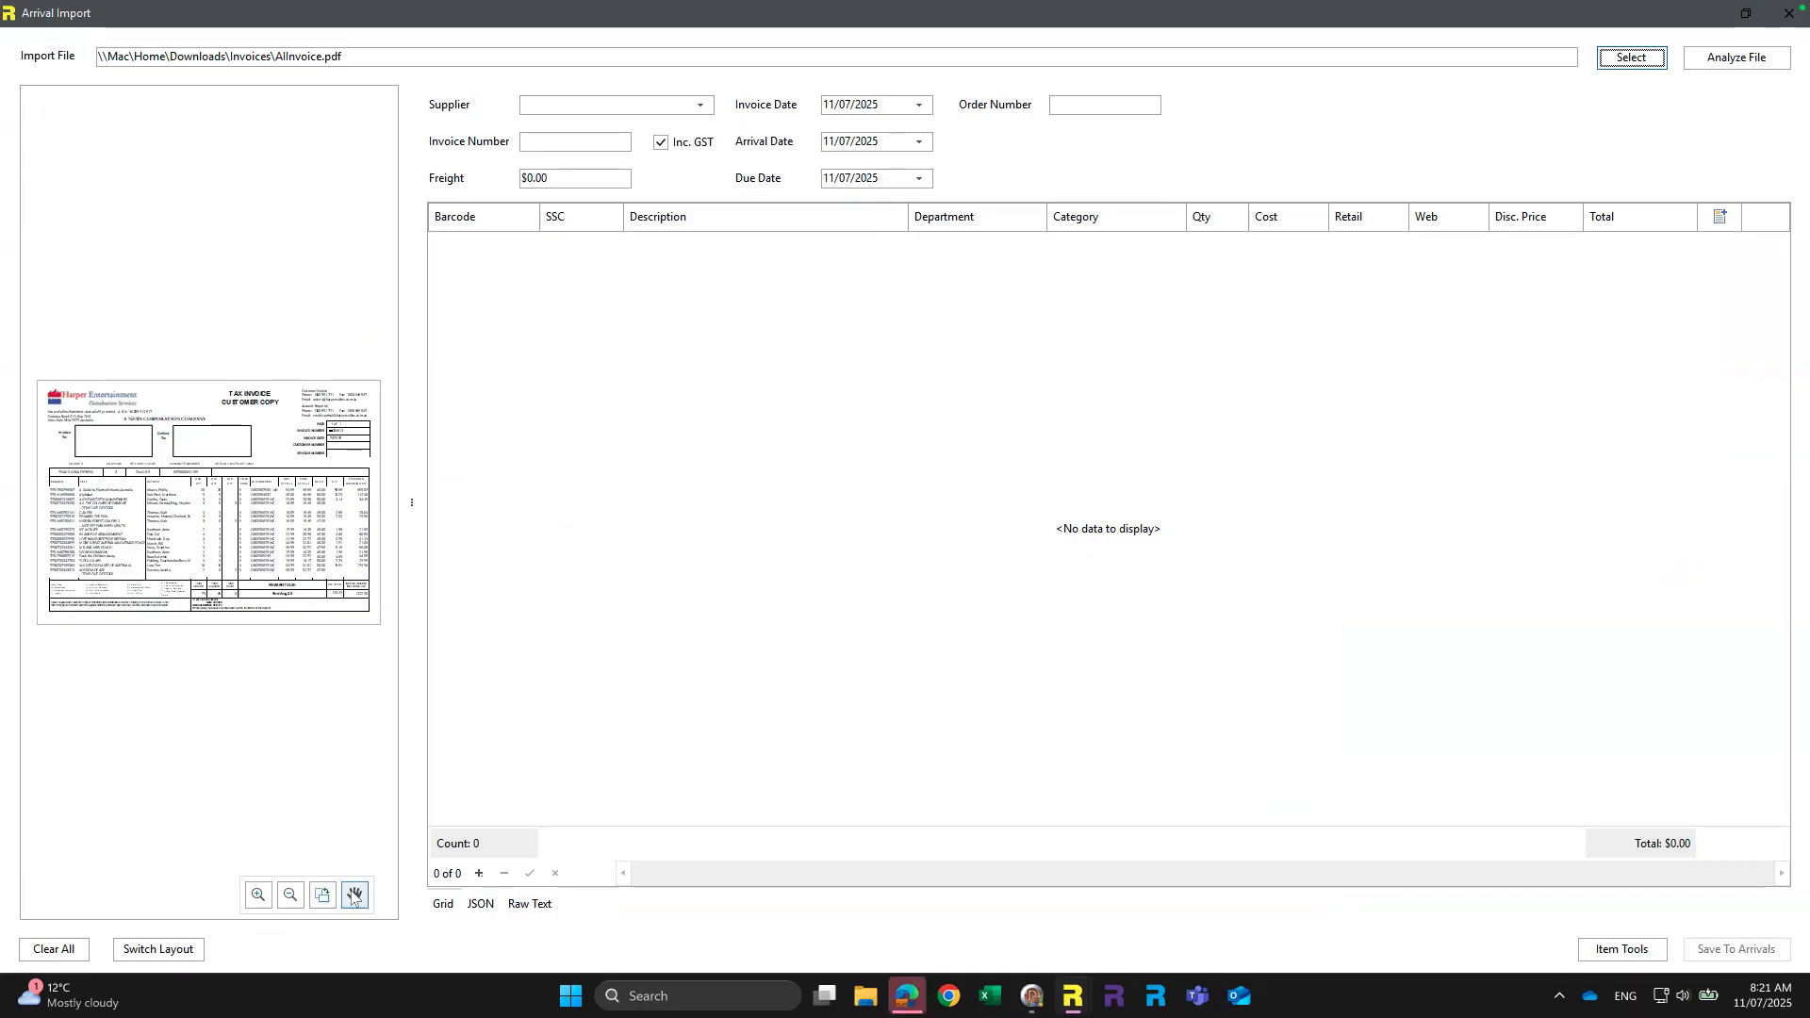
click(258, 896)
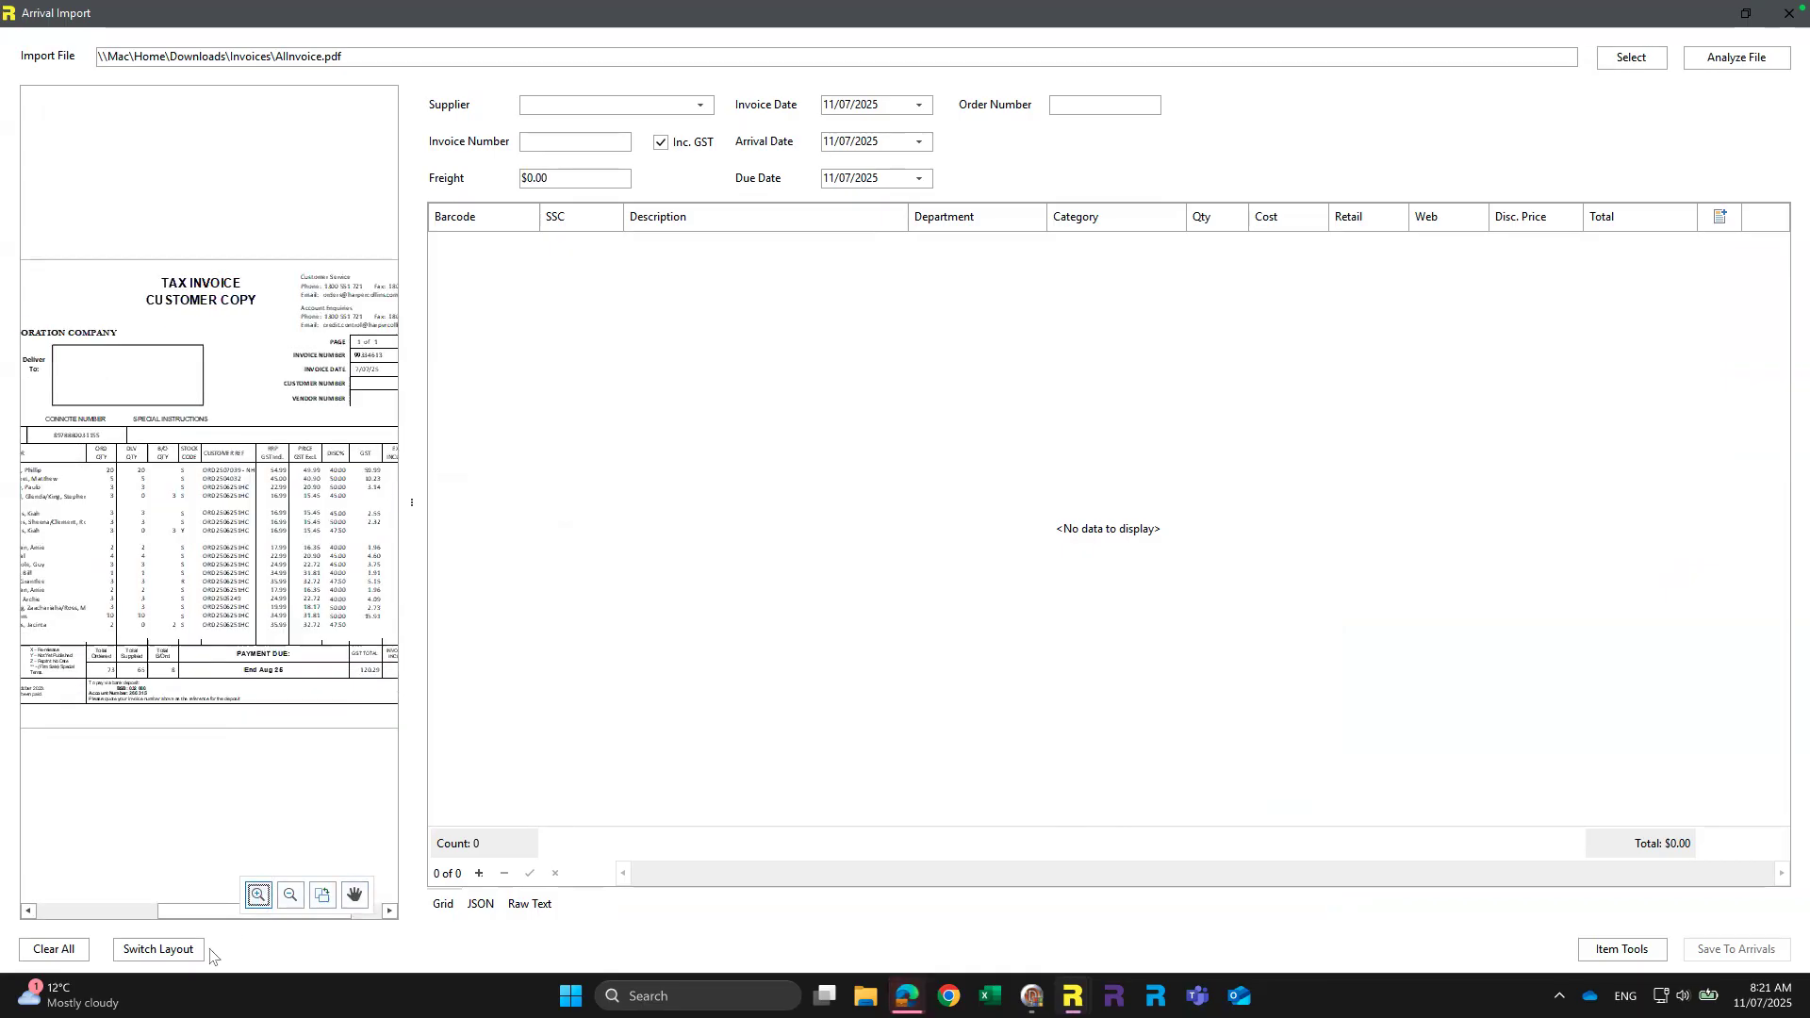
drag(195, 917, 74, 918)
click(1753, 60)
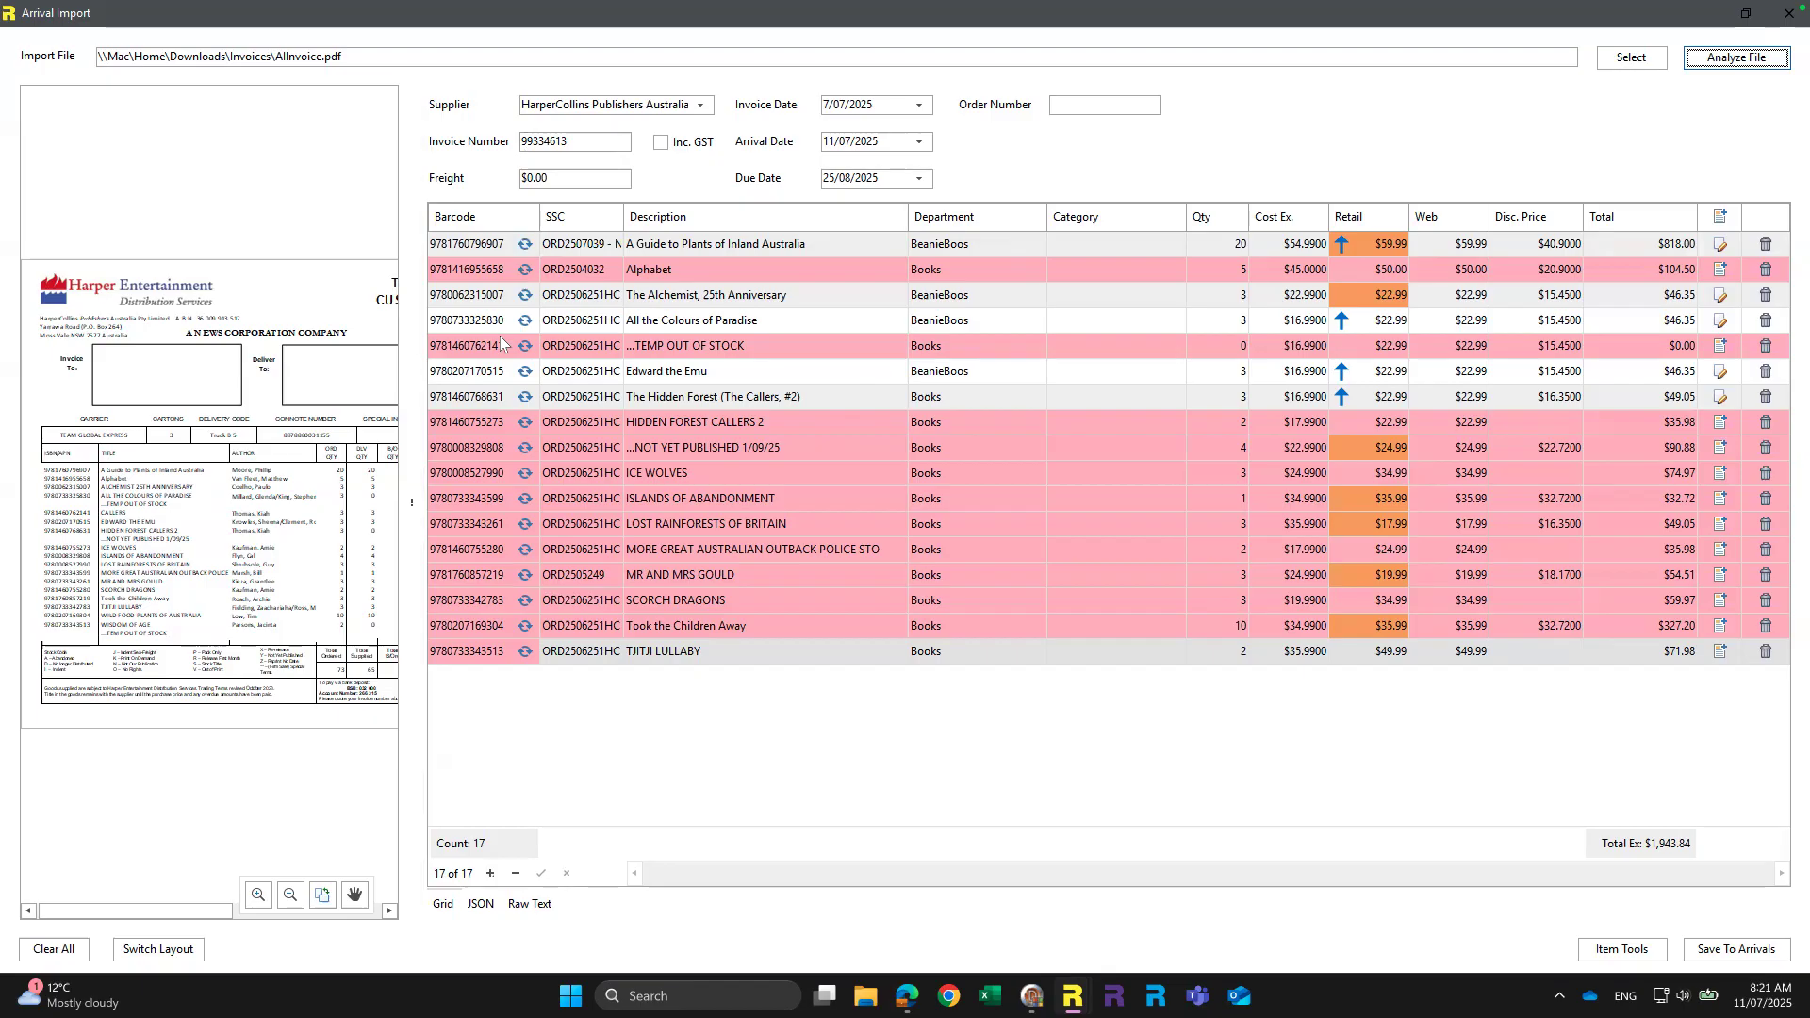
- Change the department of A Guide to Plants of Inland Australia to Books and save the stock item
click(705, 268)
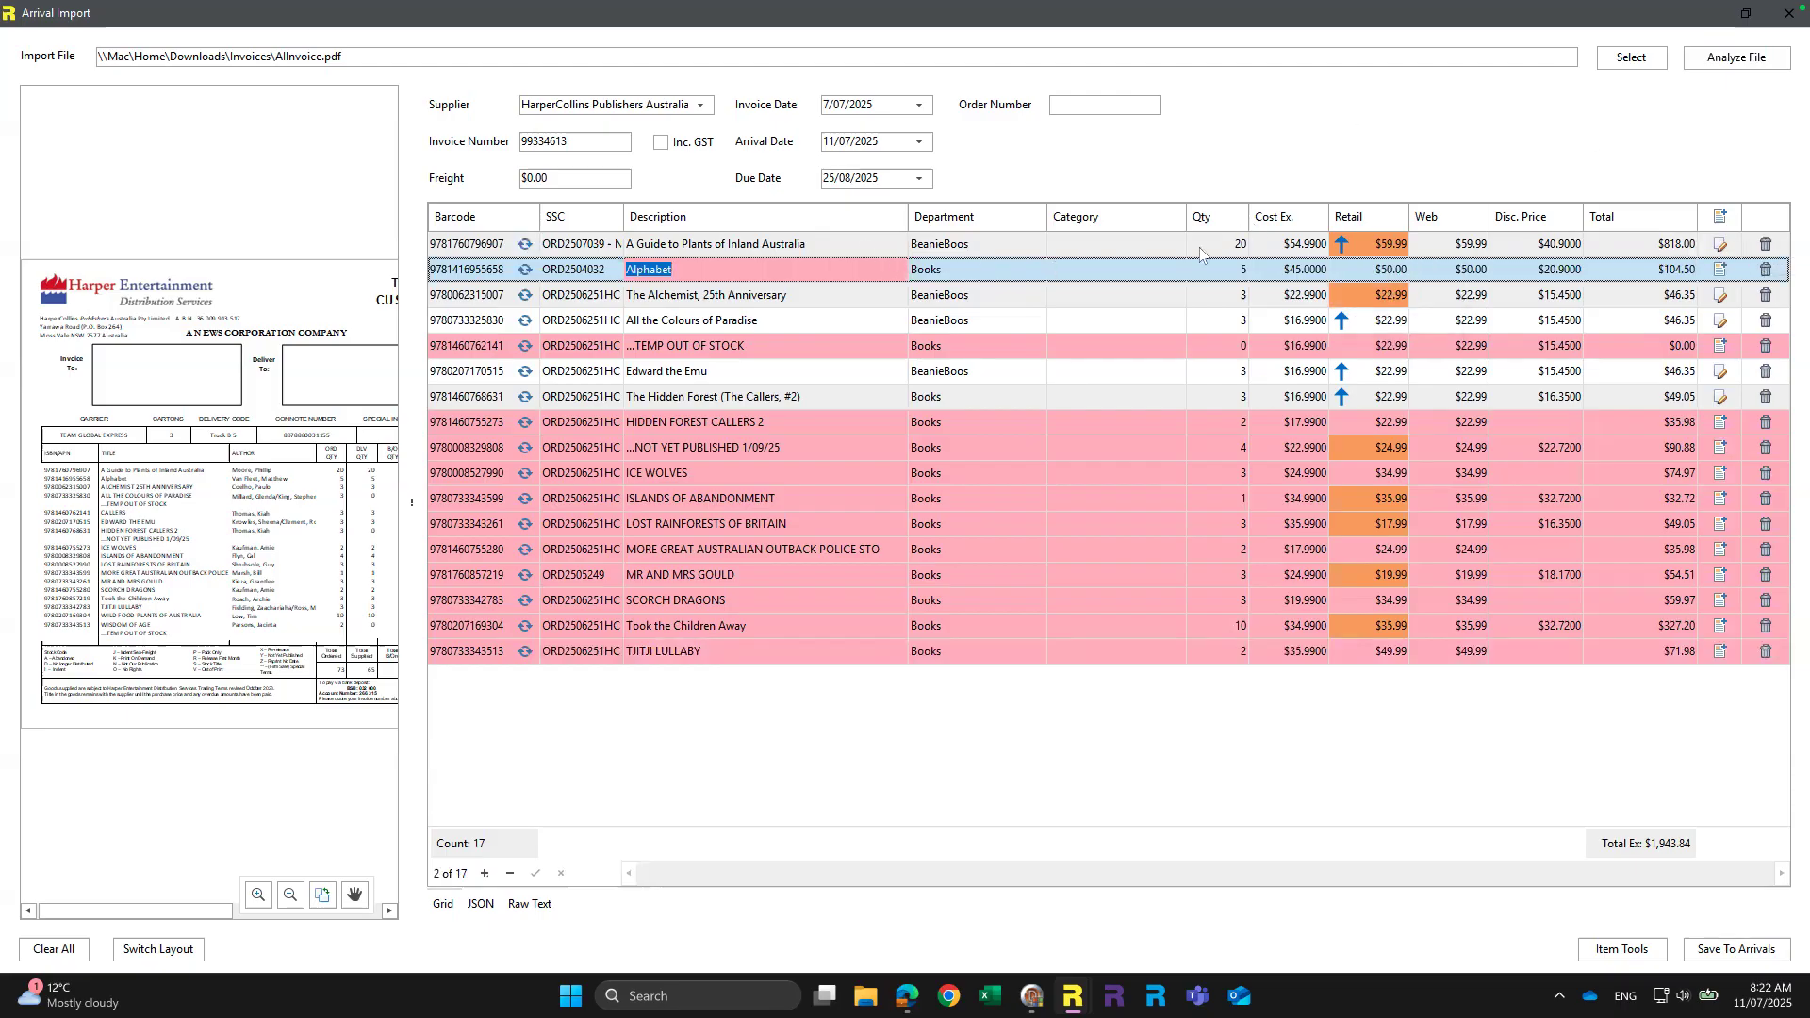
click(1718, 245)
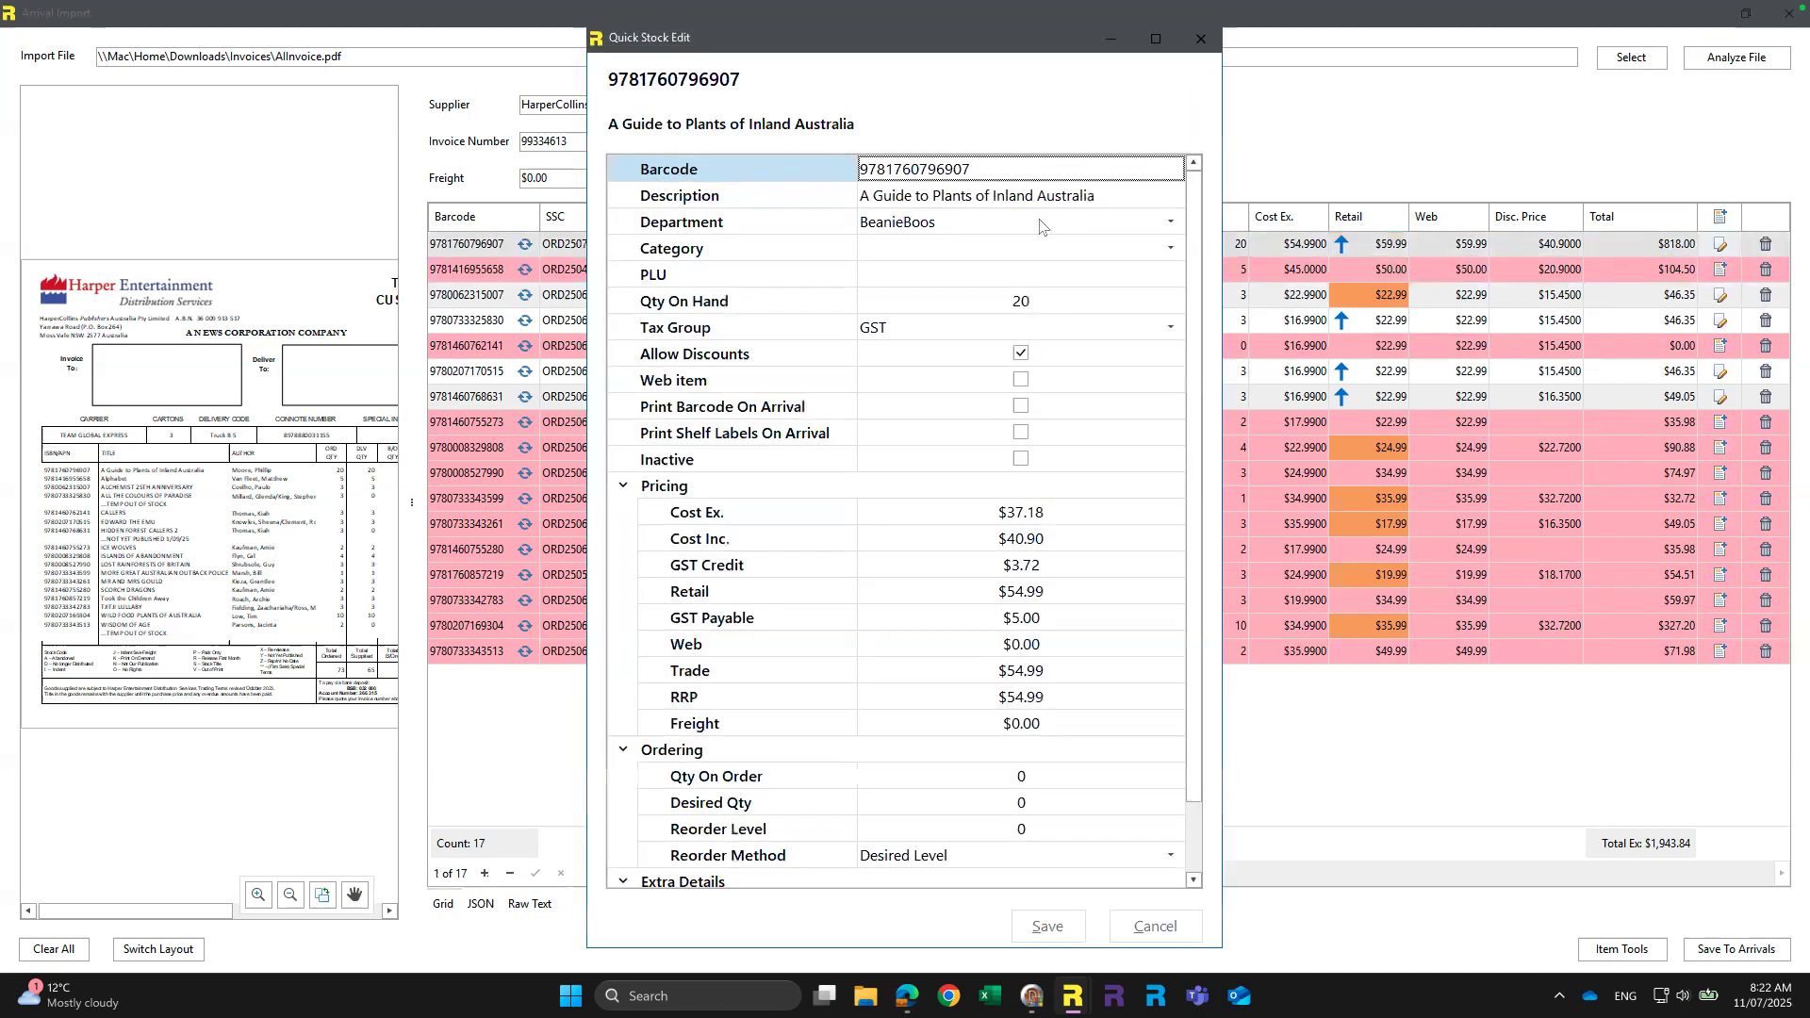
click(1040, 222)
click(1171, 221)
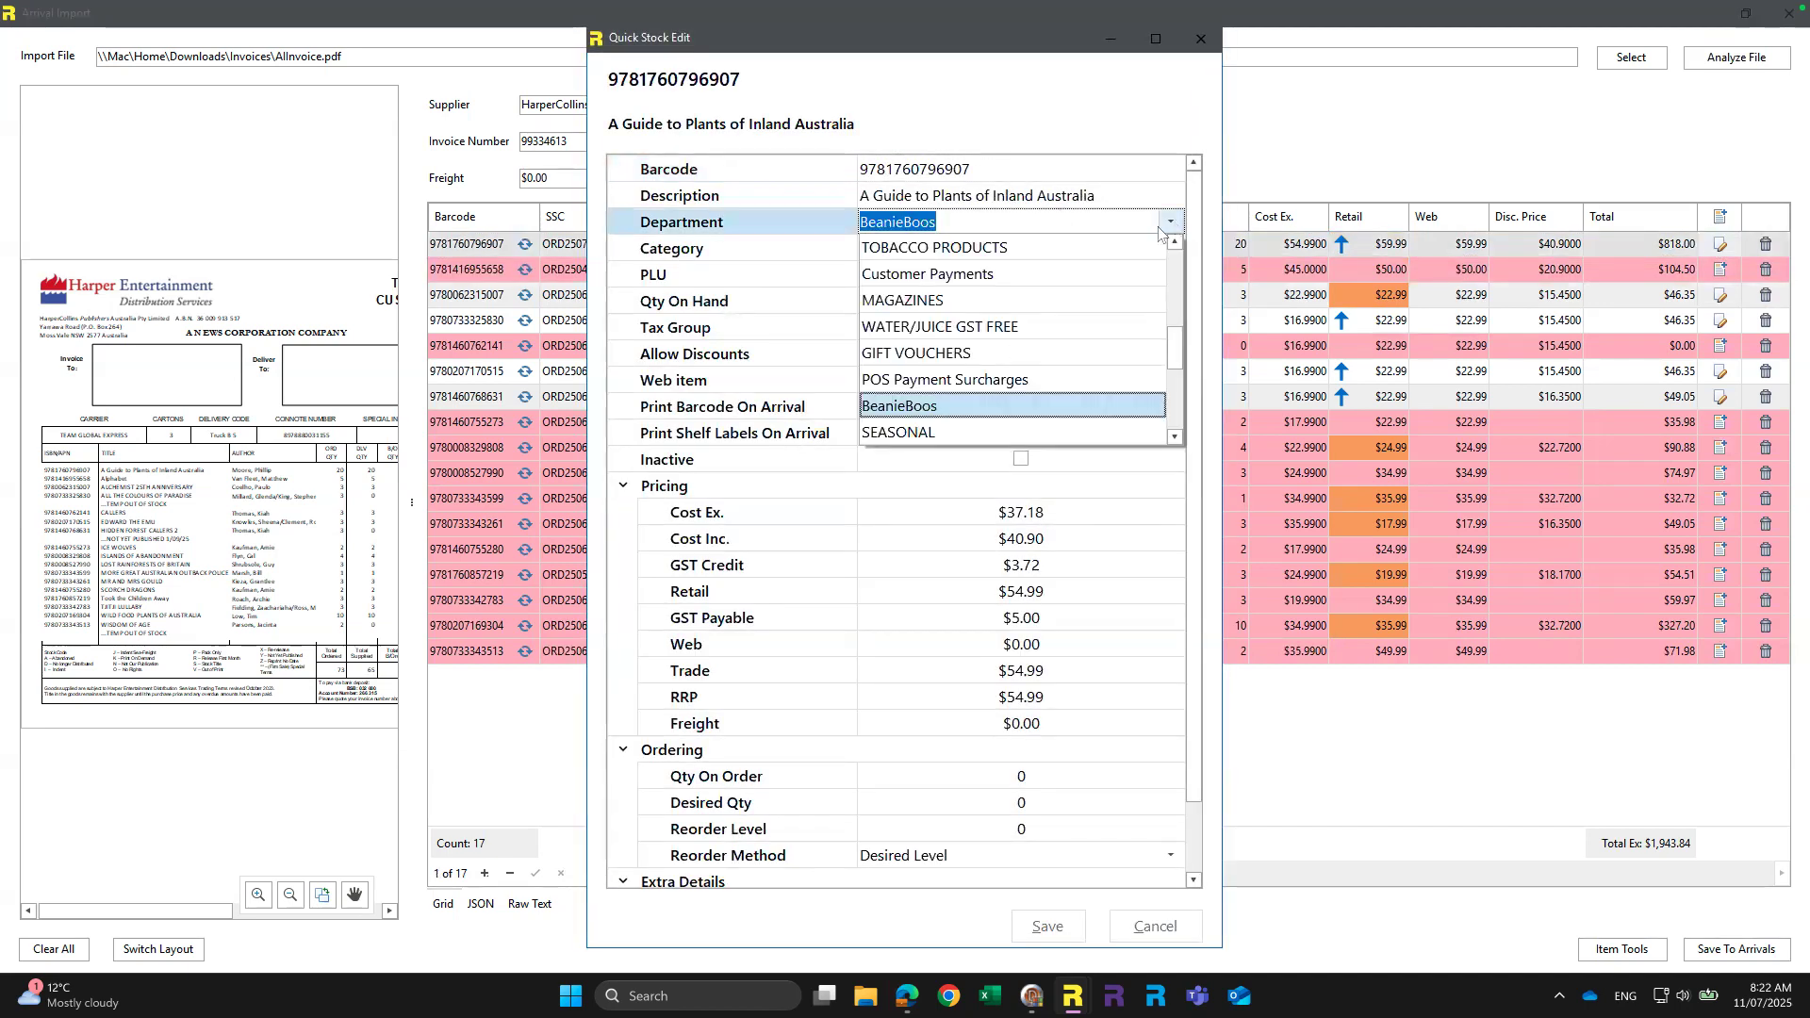
text(Books)
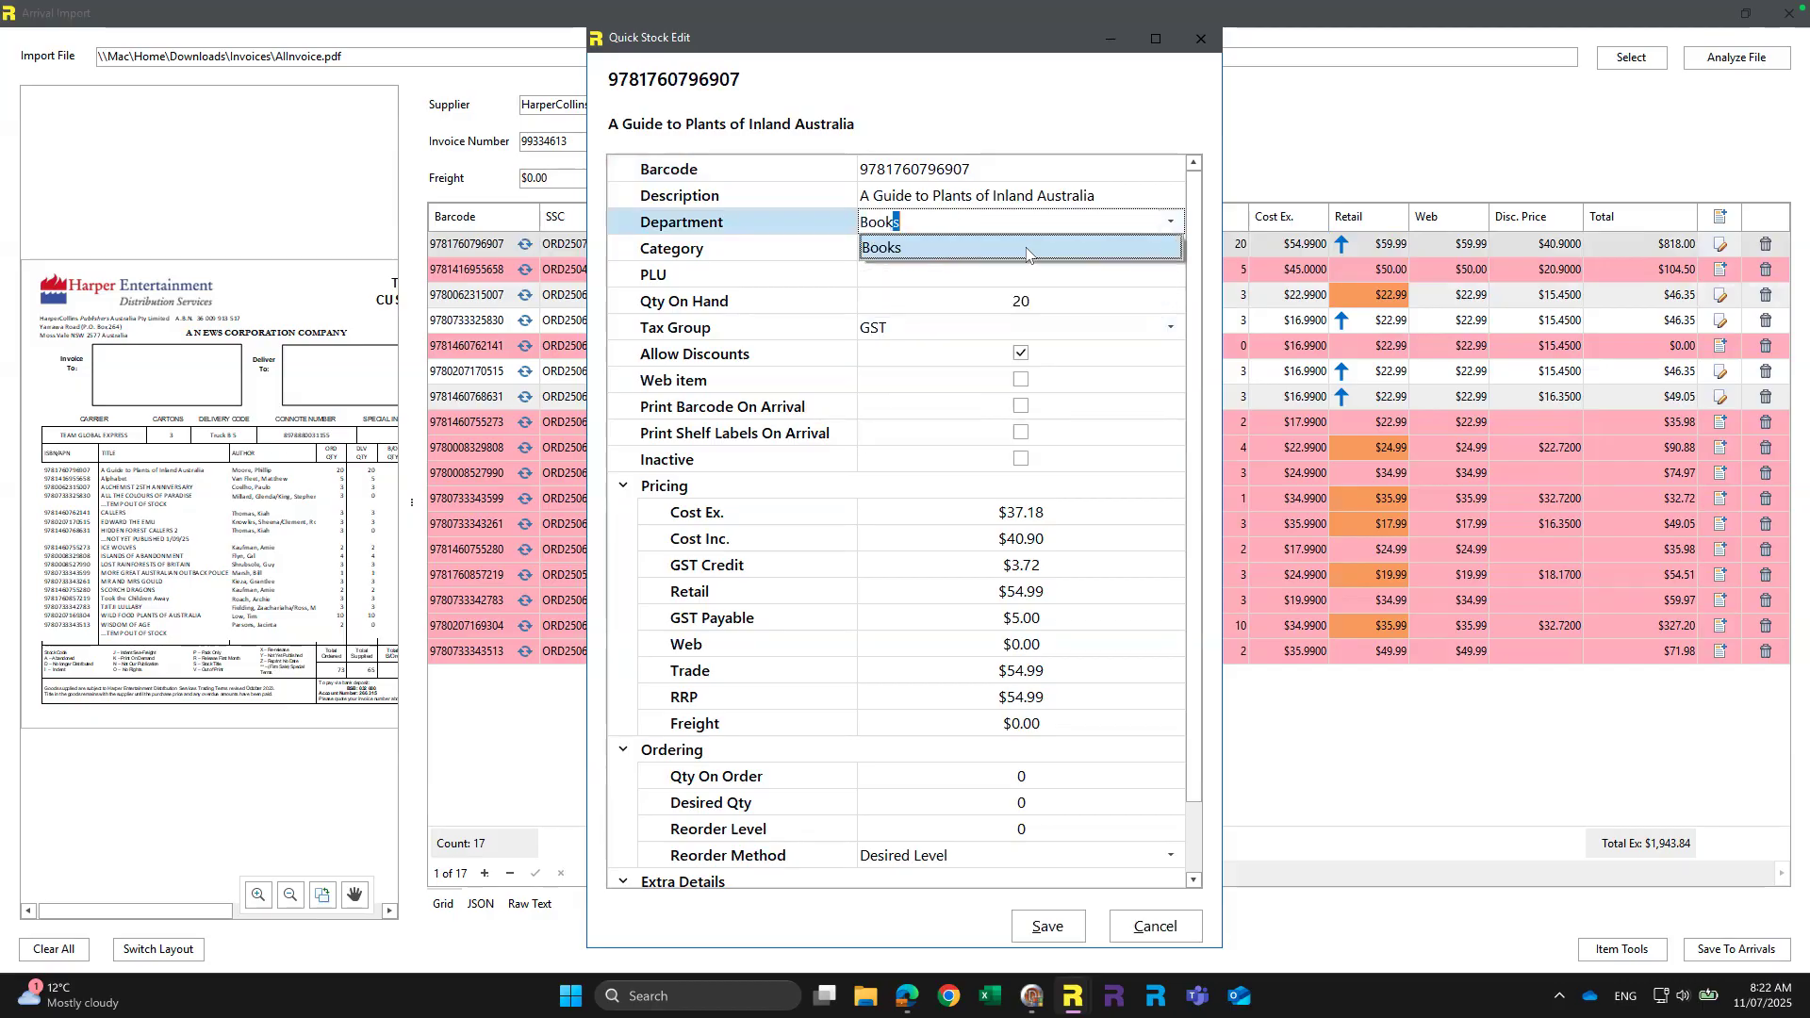
click(868, 249)
click(1037, 927)
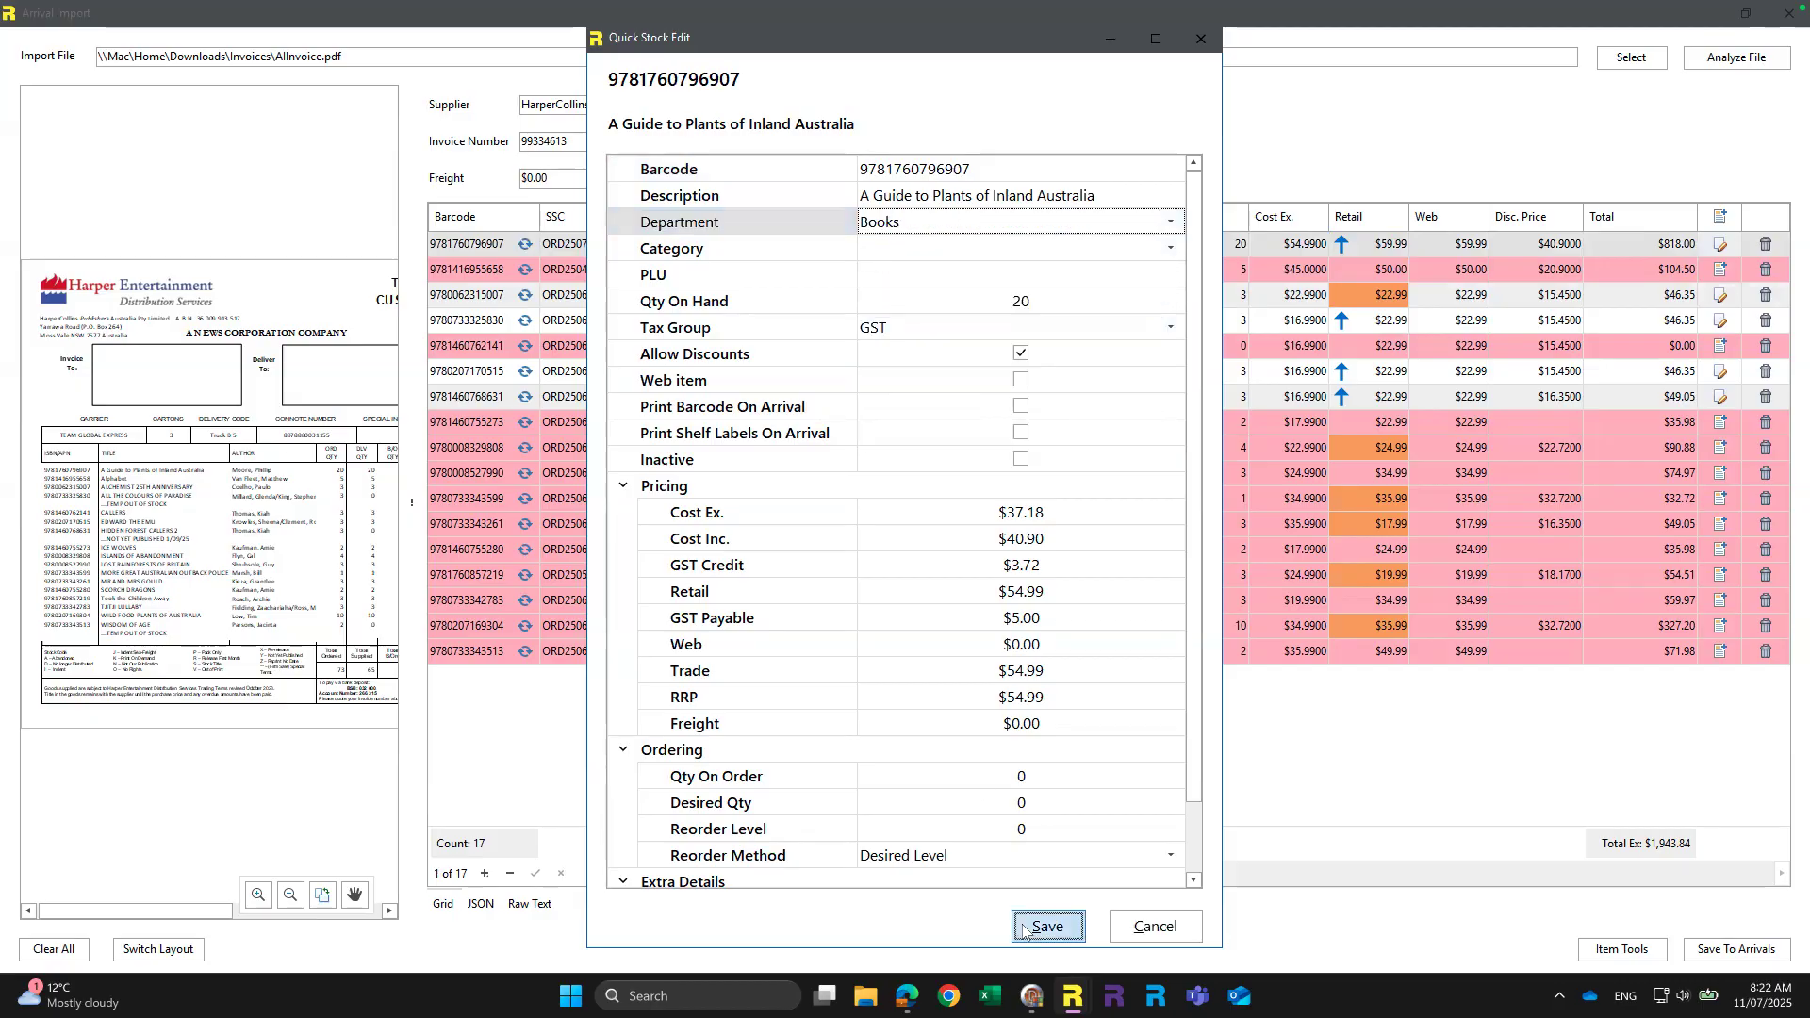
click(1201, 38)
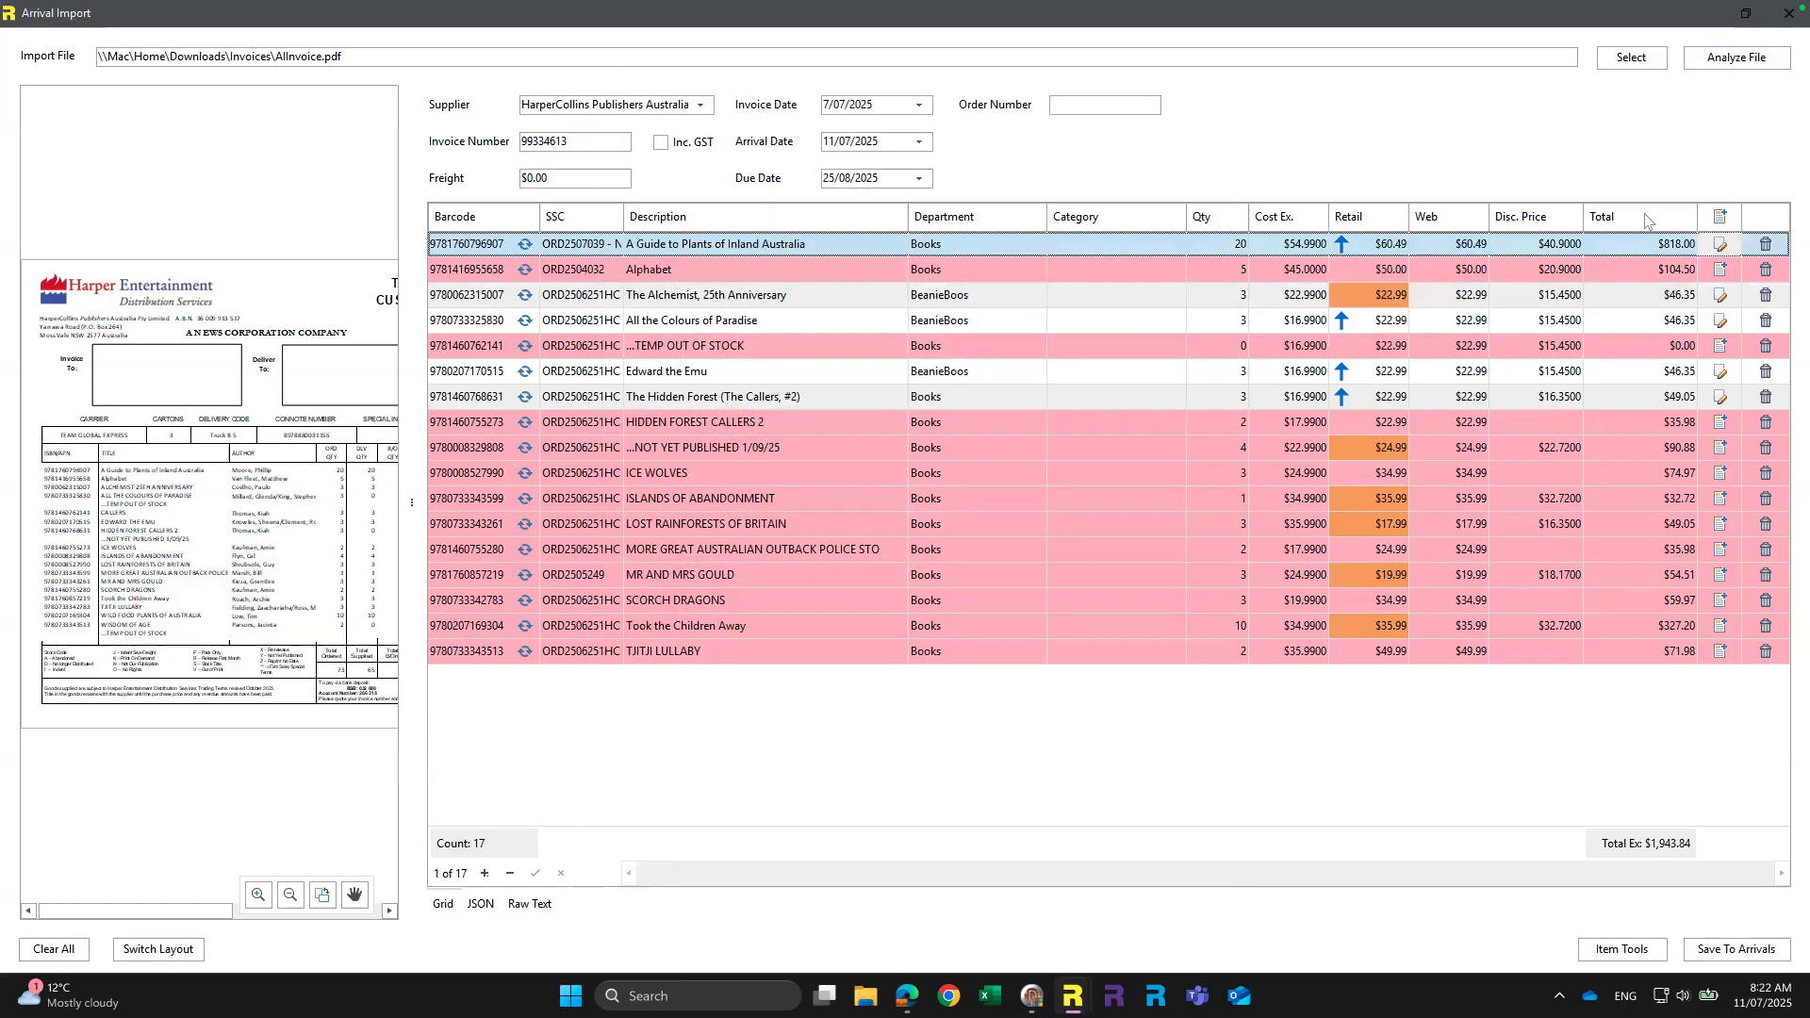
- Set the line total for A Guide to Plants of Inland Australia to 659.87, using the invoice preview as reference
click(354, 894)
drag(293, 584, 0, 575)
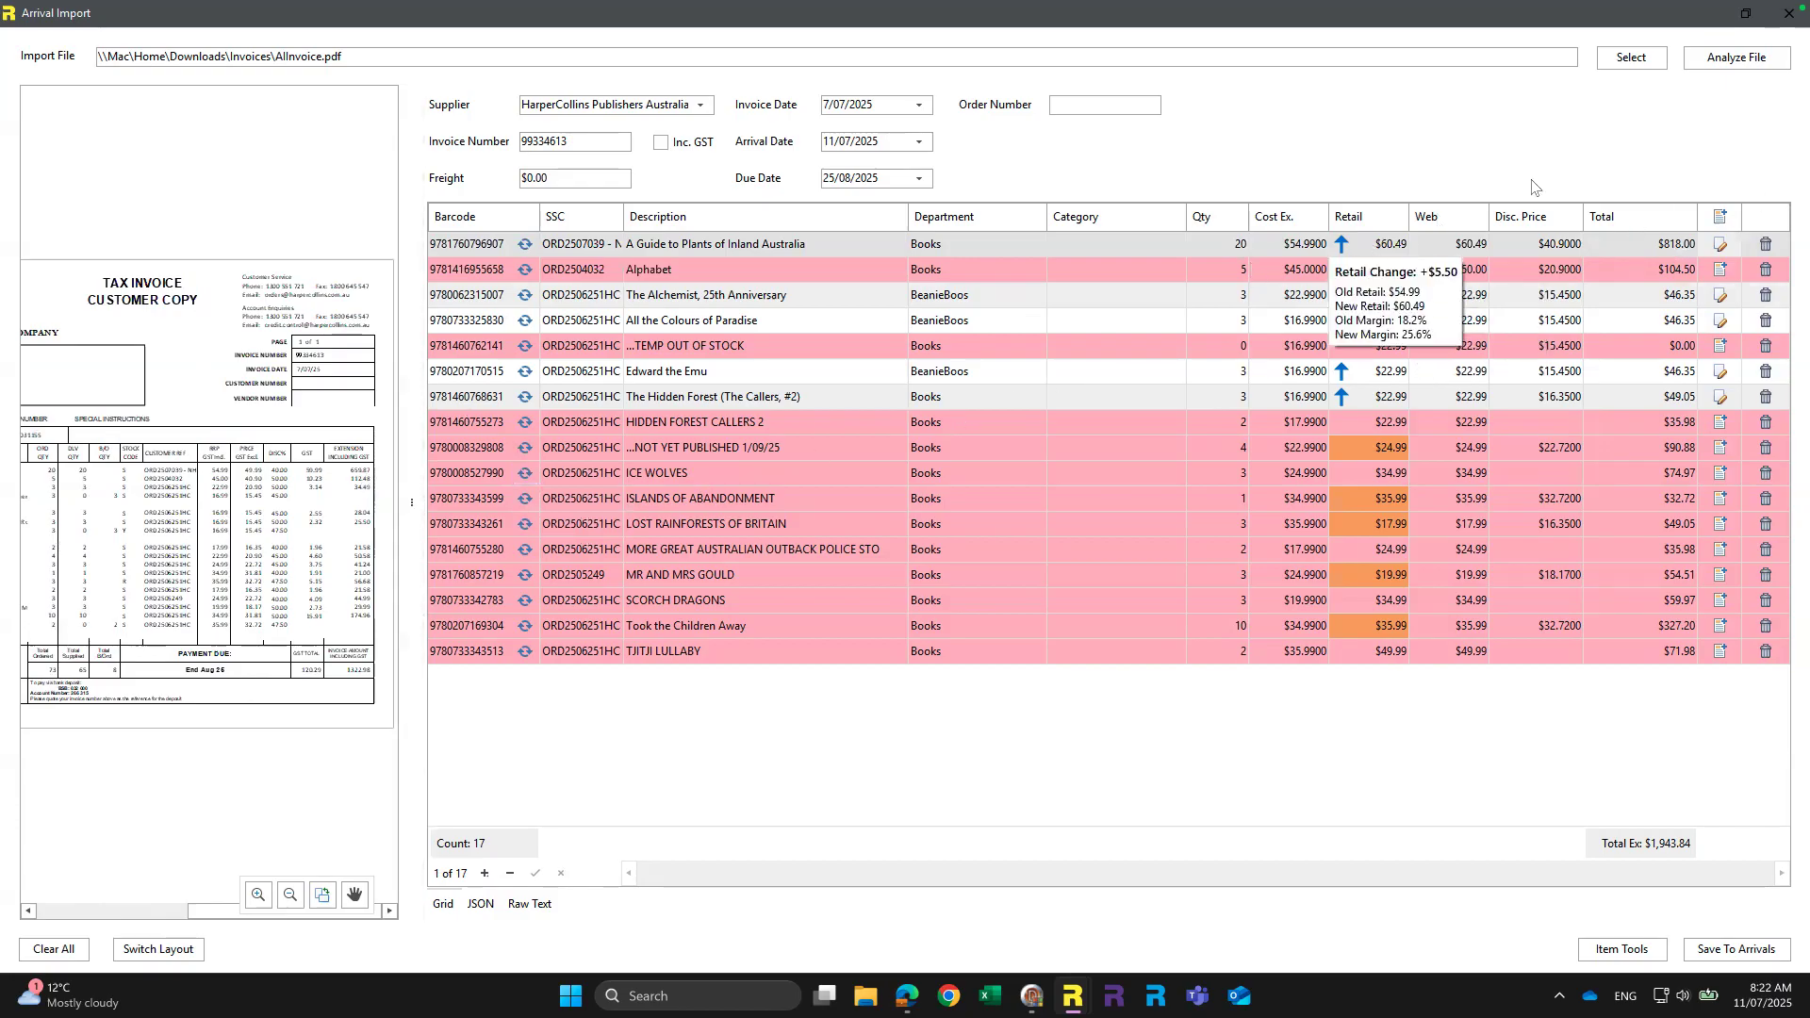
click(1632, 245)
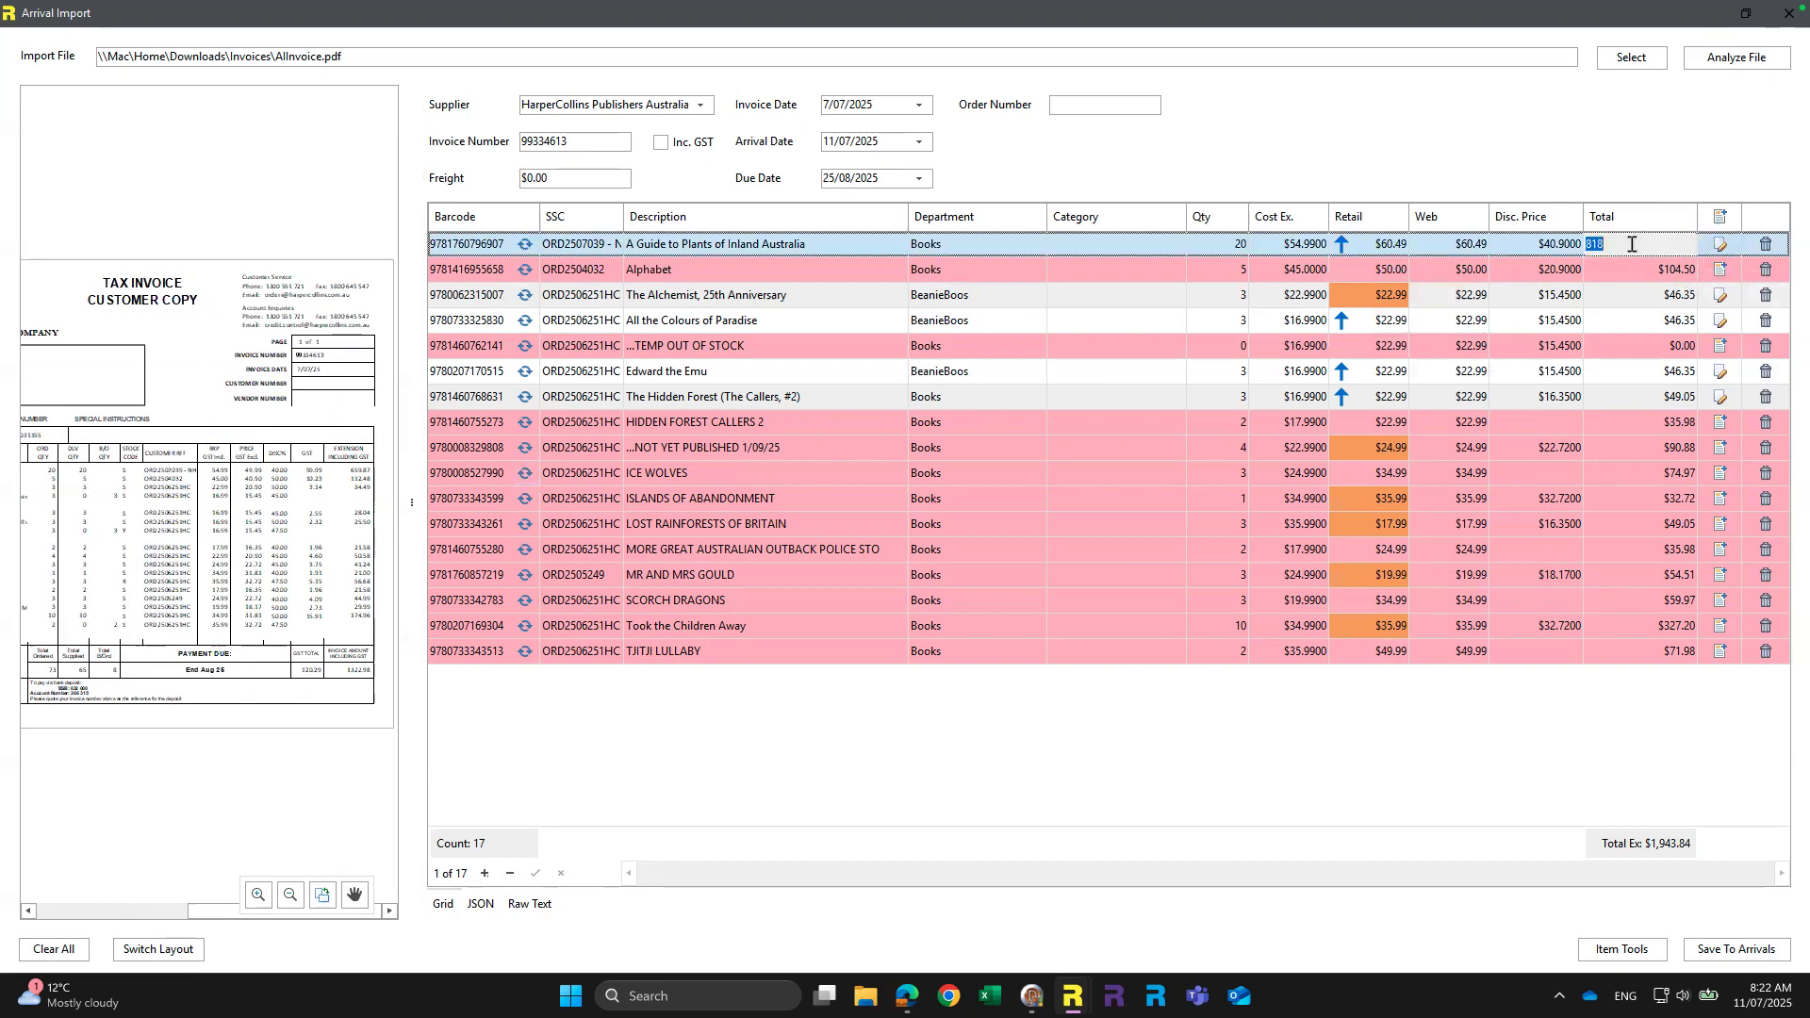
text(659.87)
key(Return)
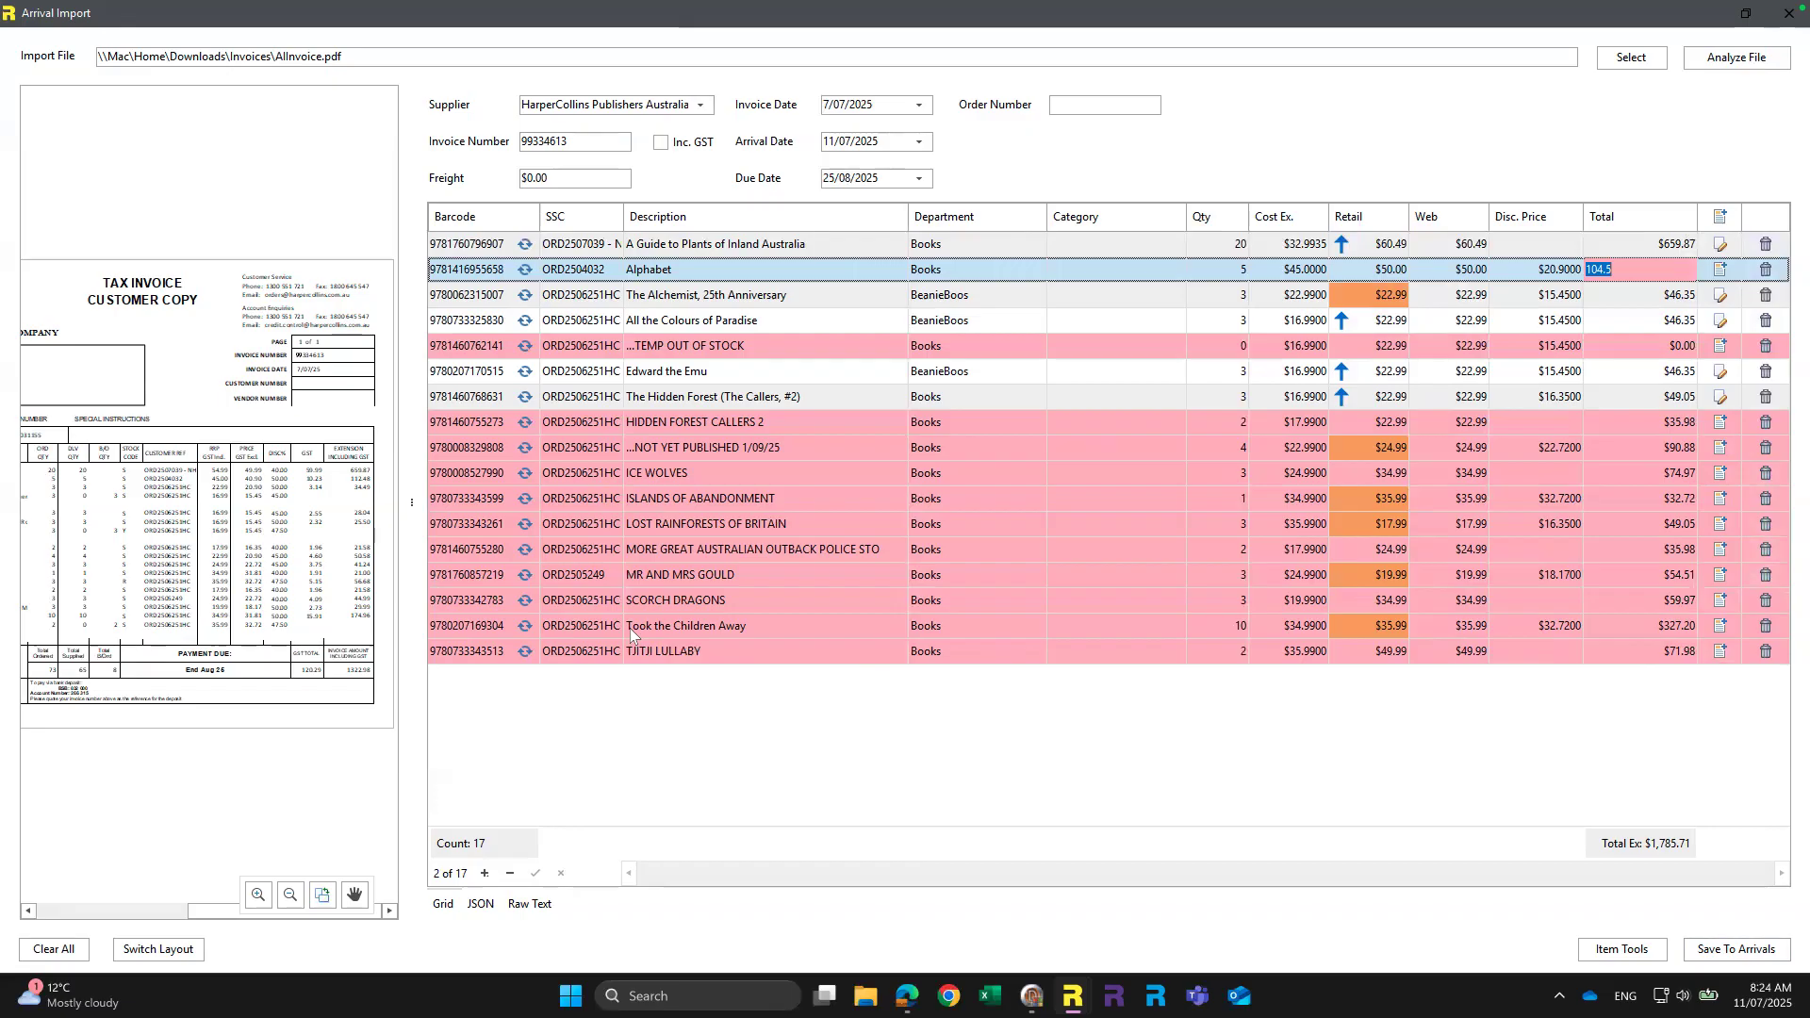
- Save the invoice to arrivals, accept the EDI arrival process, and bring the Invoice Arrivals window into view by closing the browser
click(1731, 952)
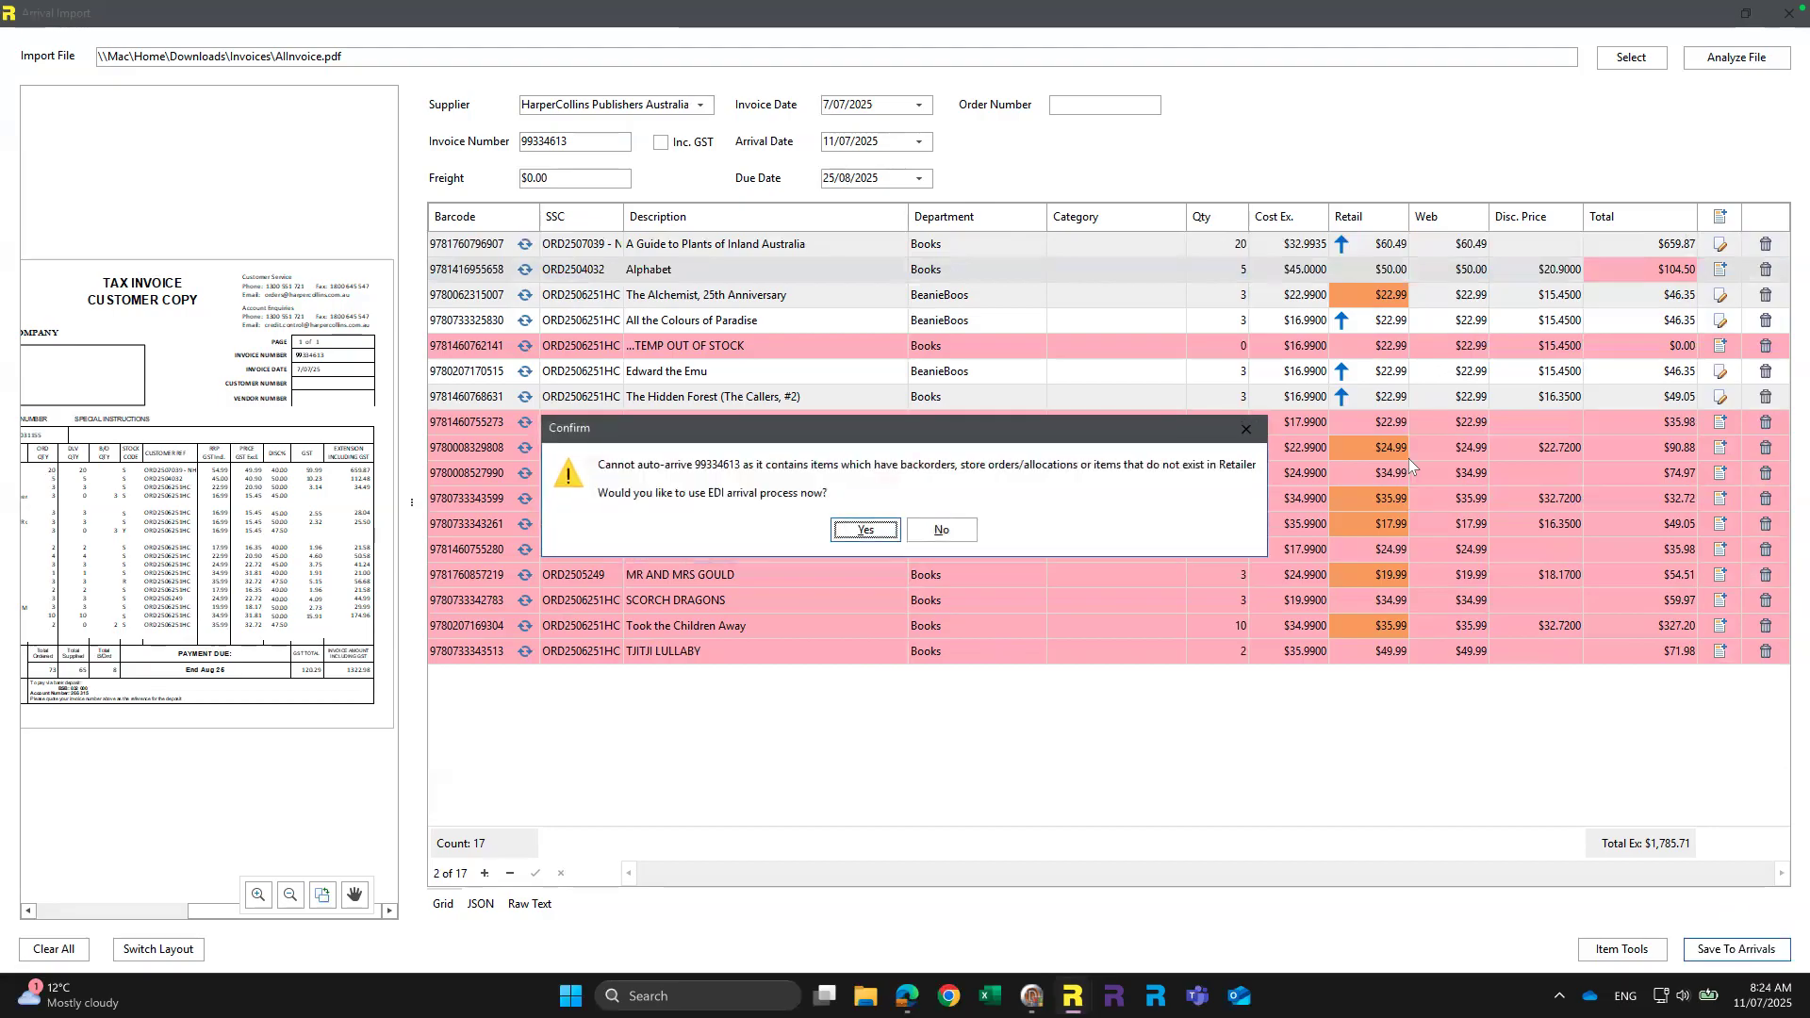
click(859, 530)
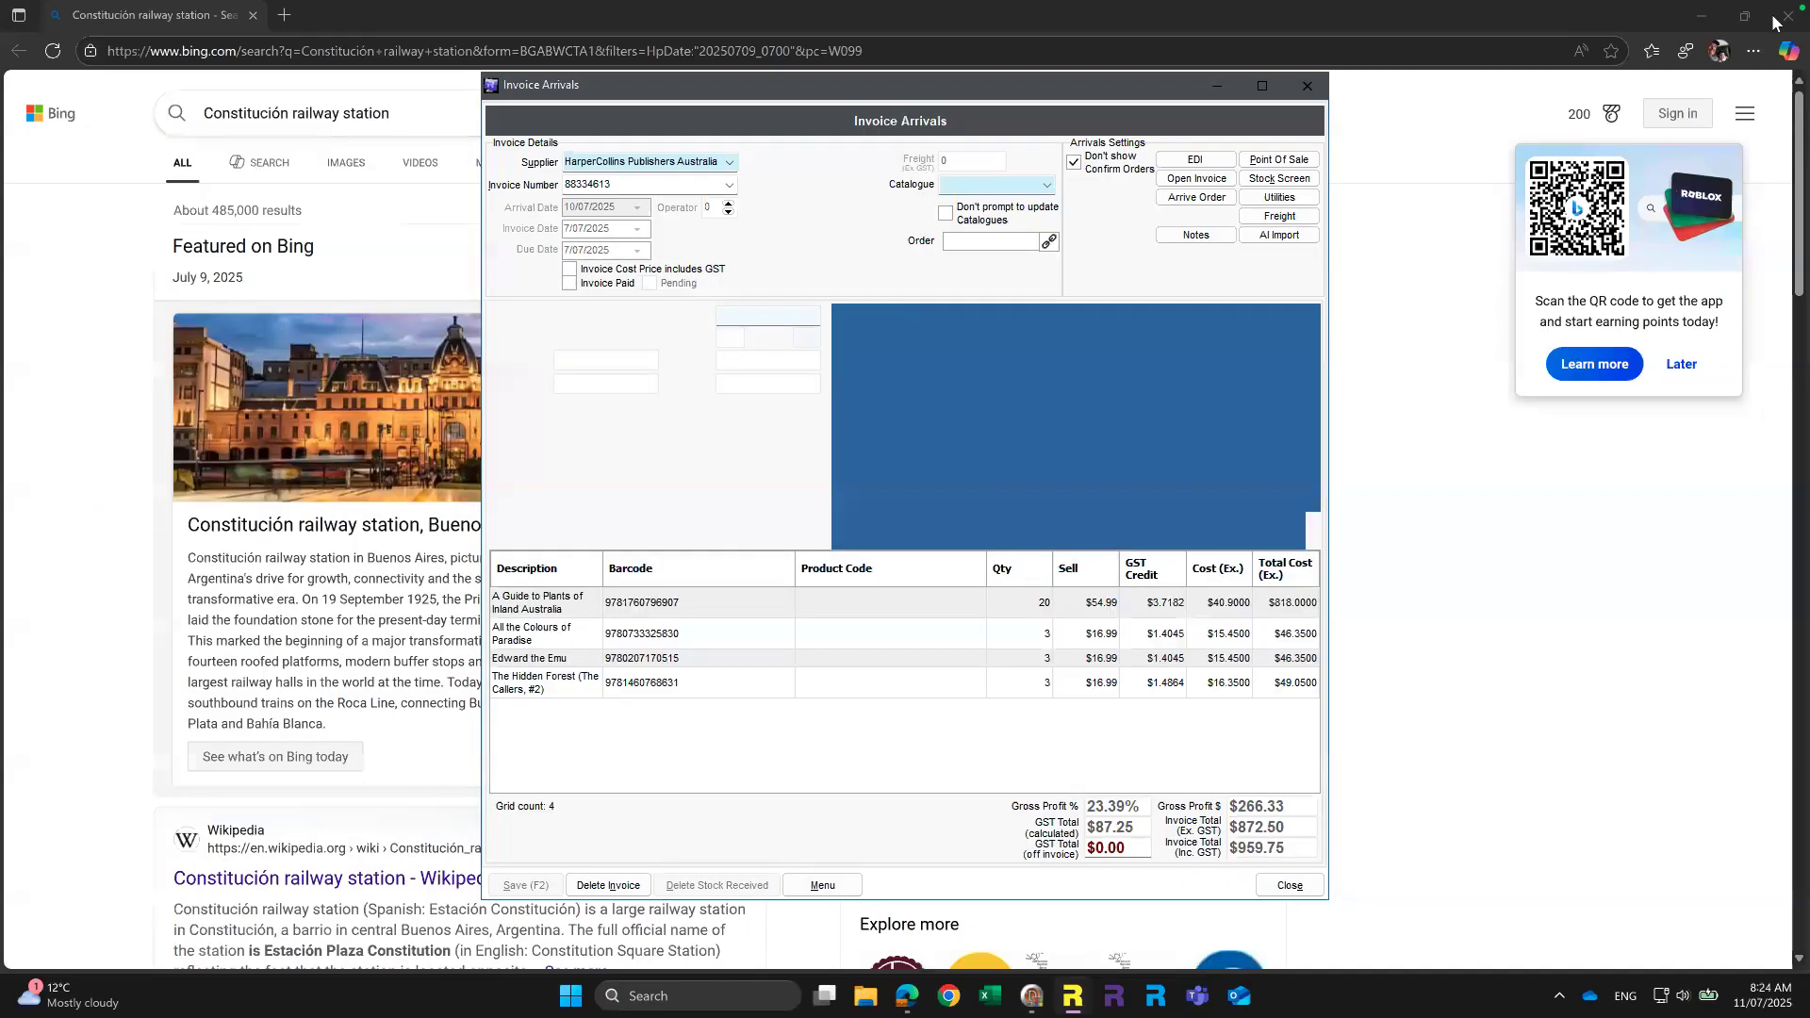
click(1782, 21)
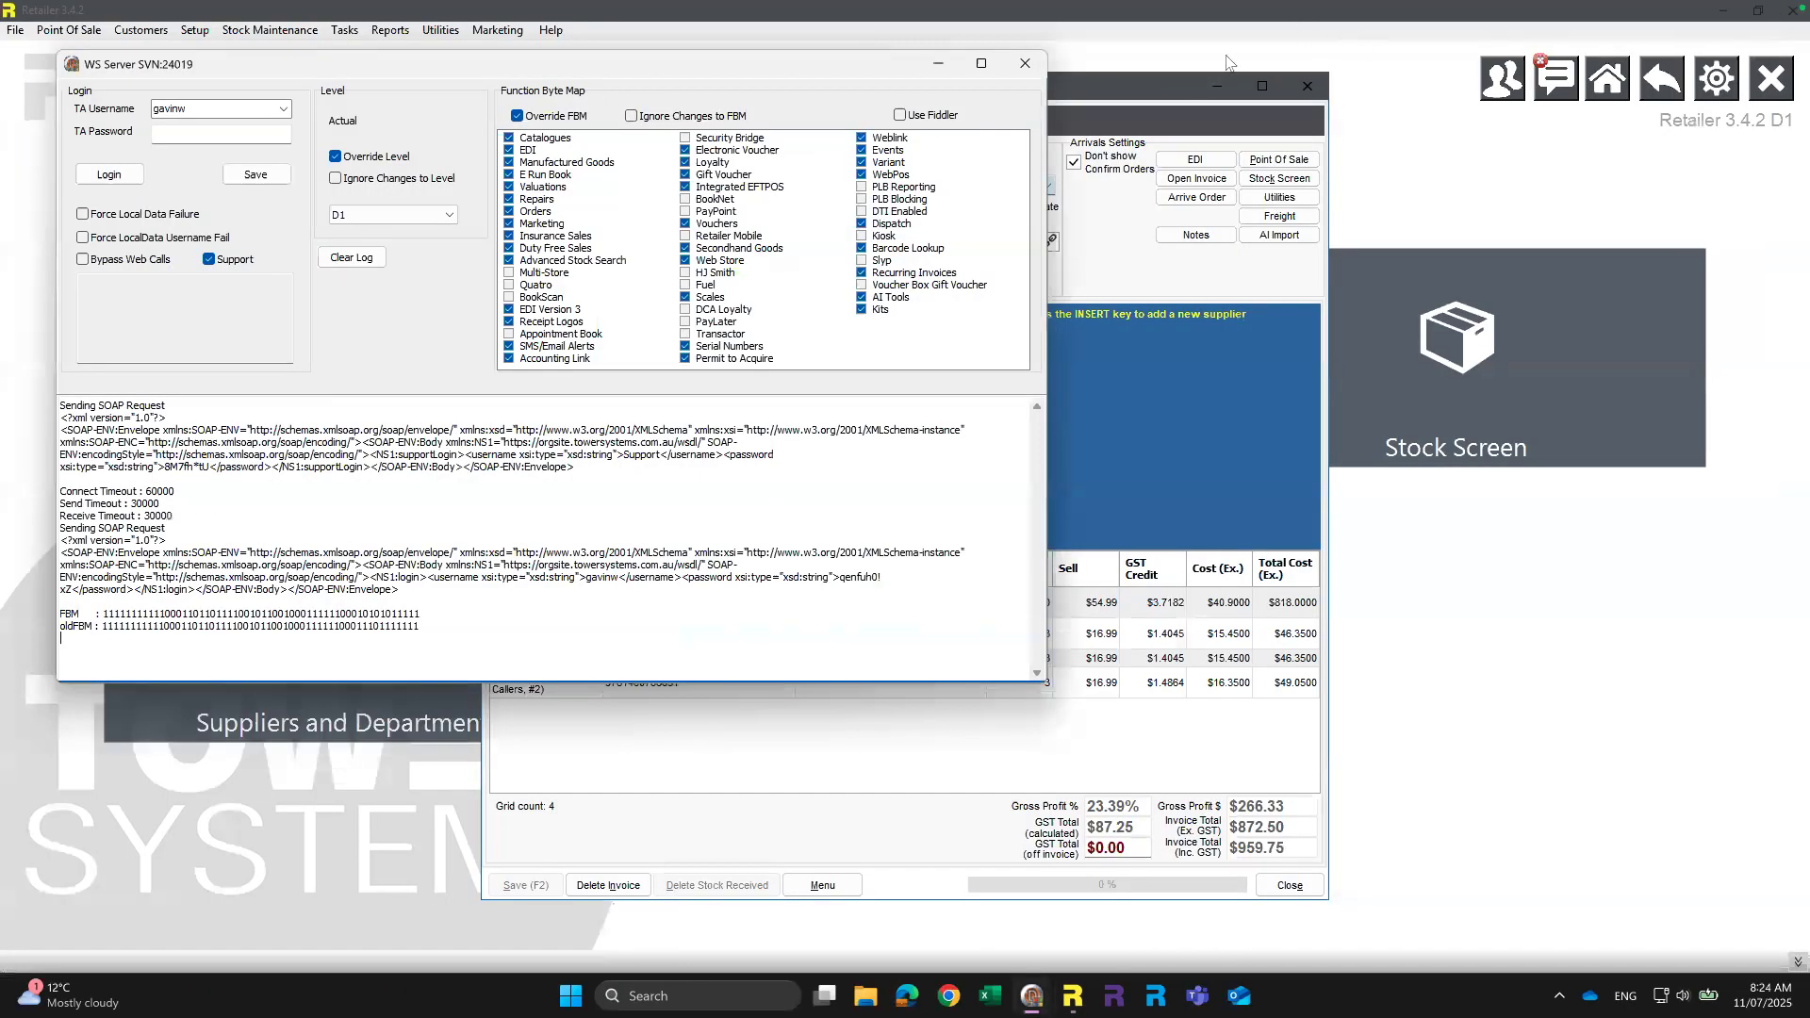
click(1099, 132)
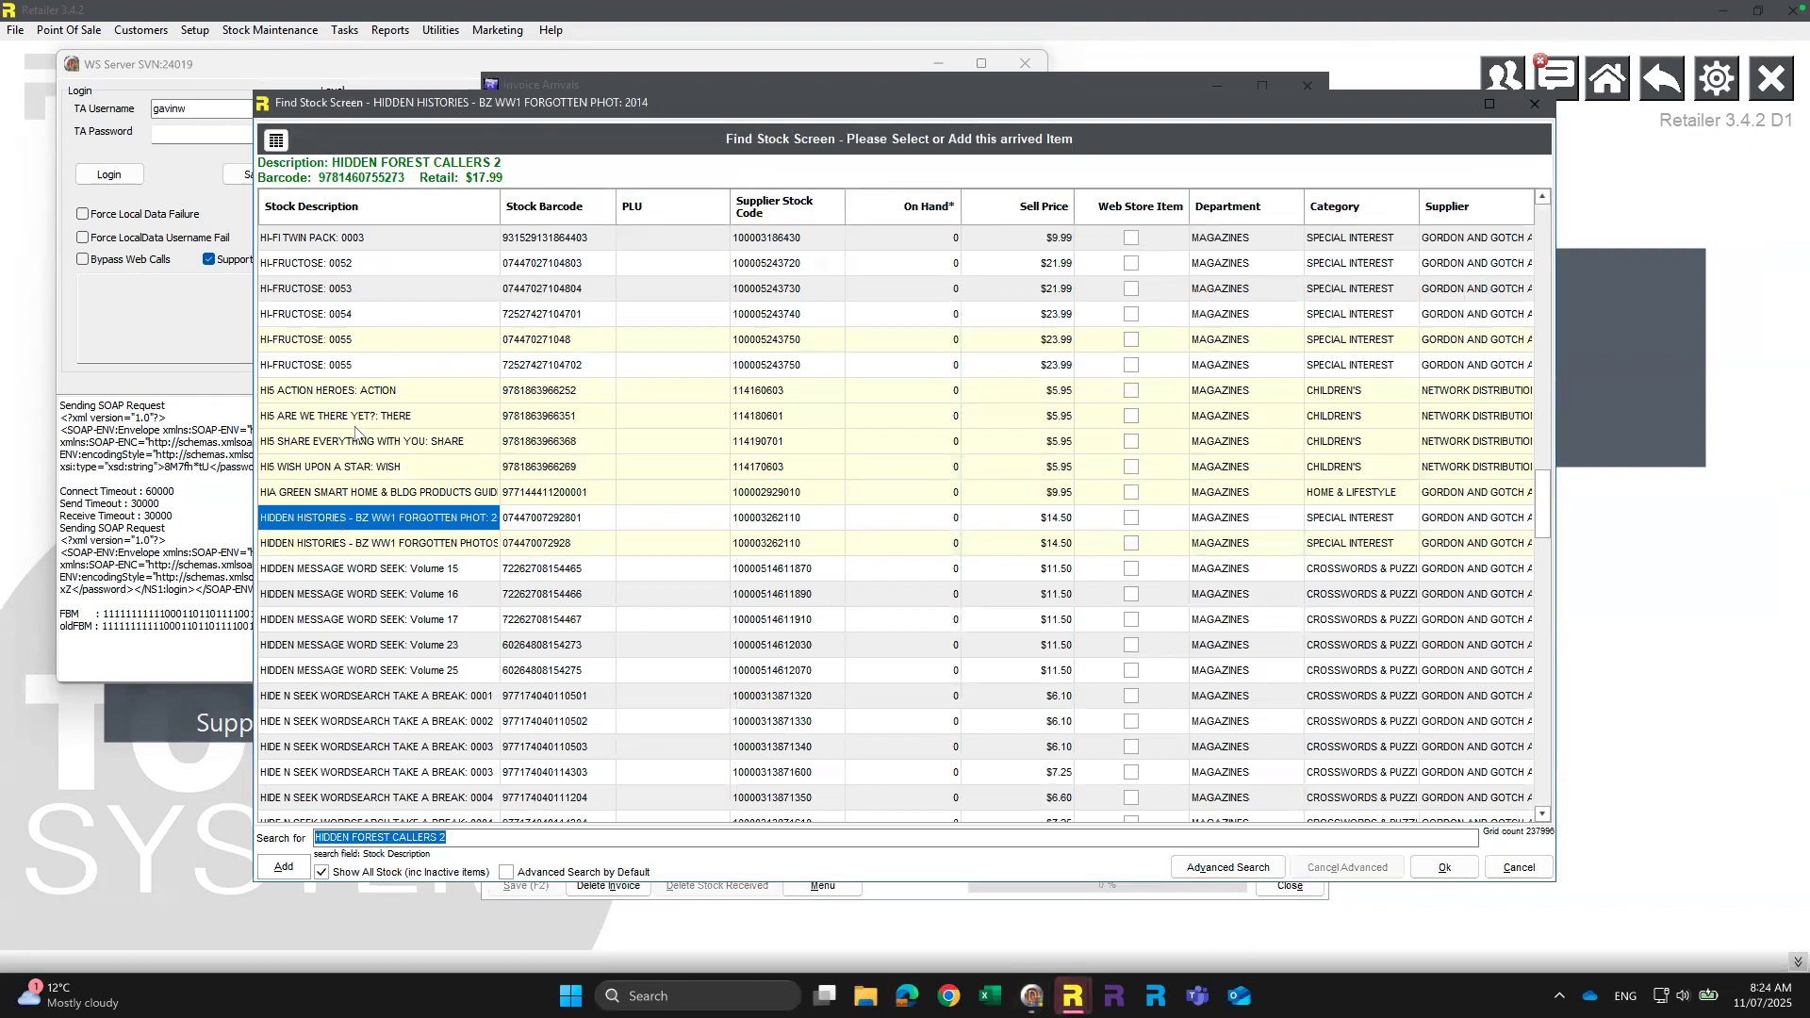
- Begin adding HIDDEN FOREST CALLERS 2 as a new stock item with its existing barcode and load its TitlePage details
click(283, 866)
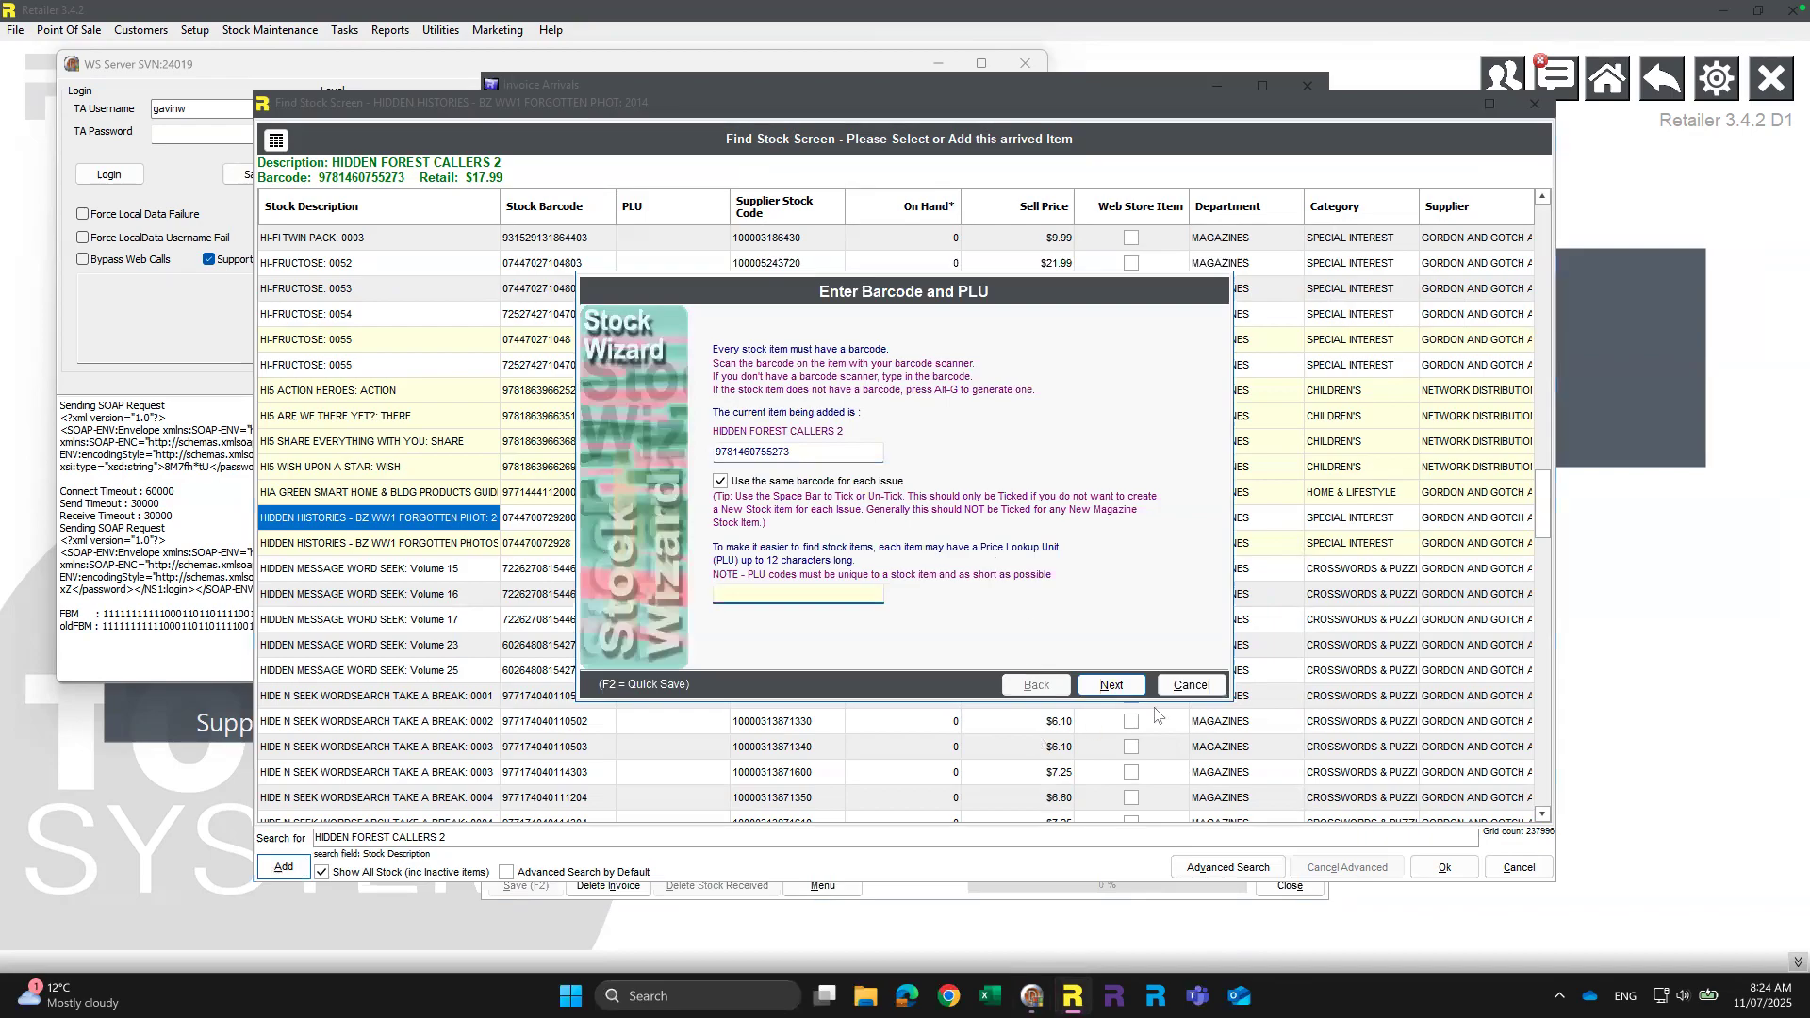
click(1112, 685)
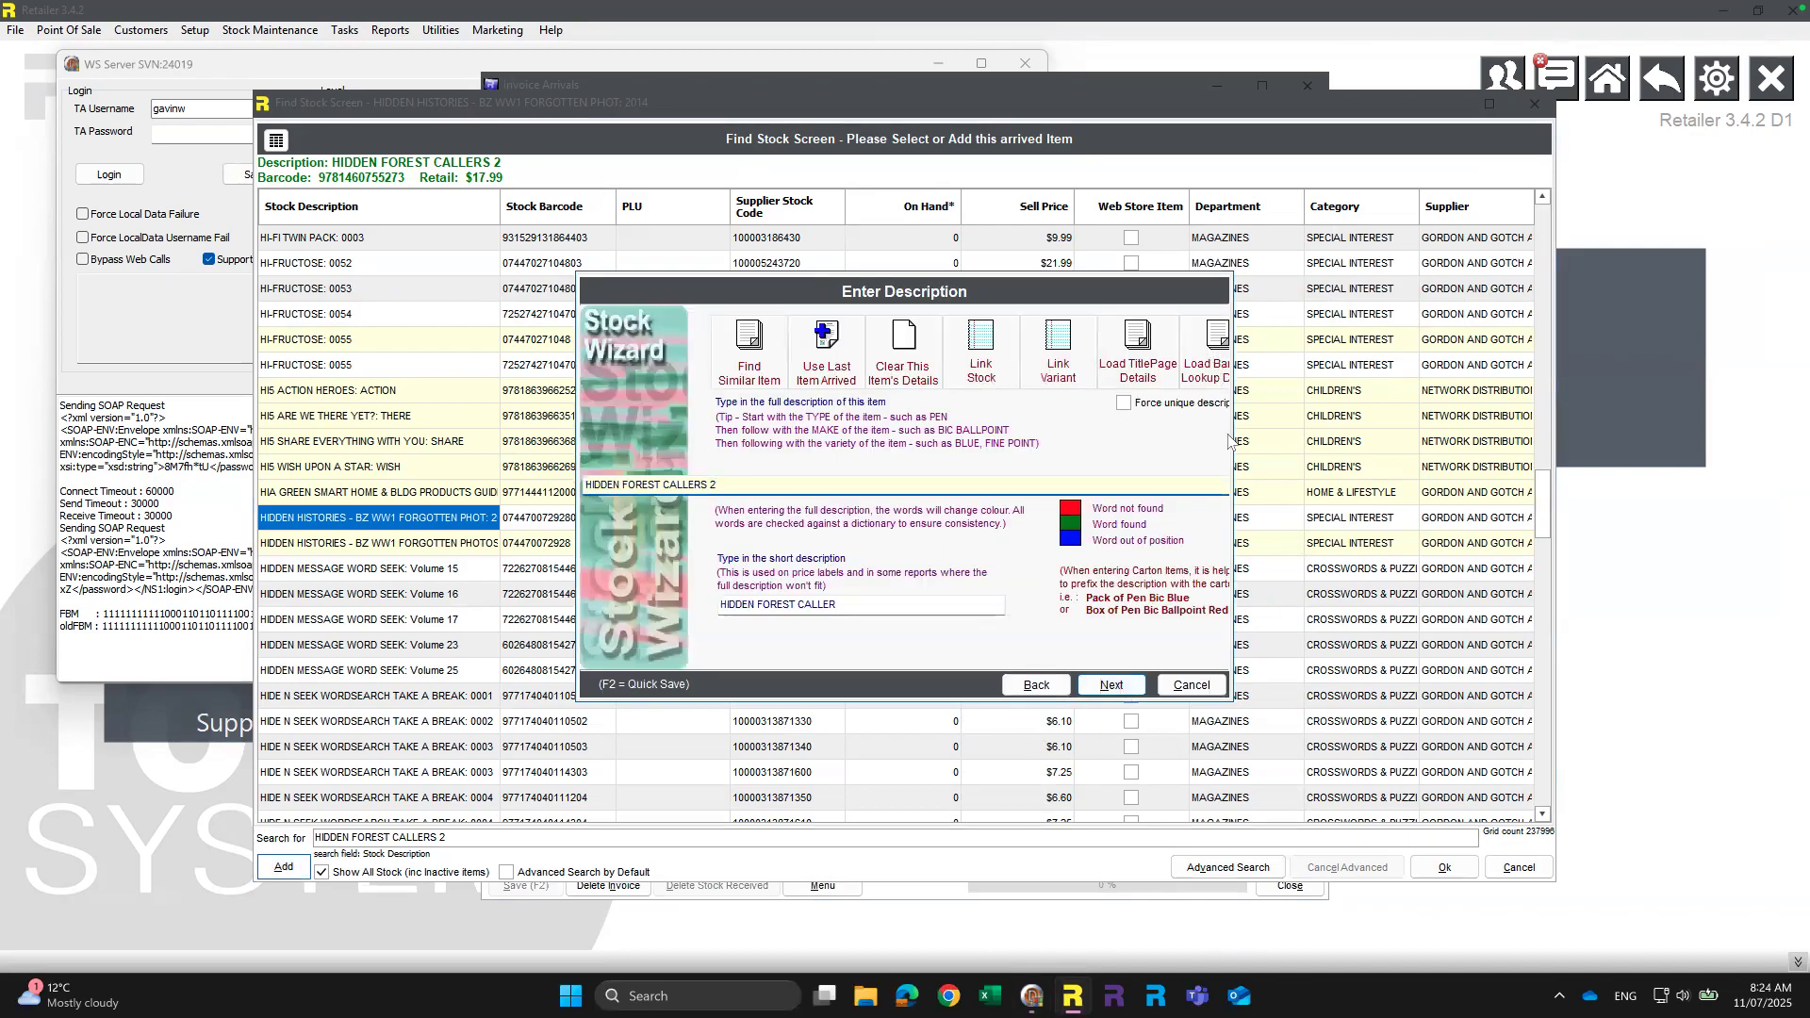
click(1209, 373)
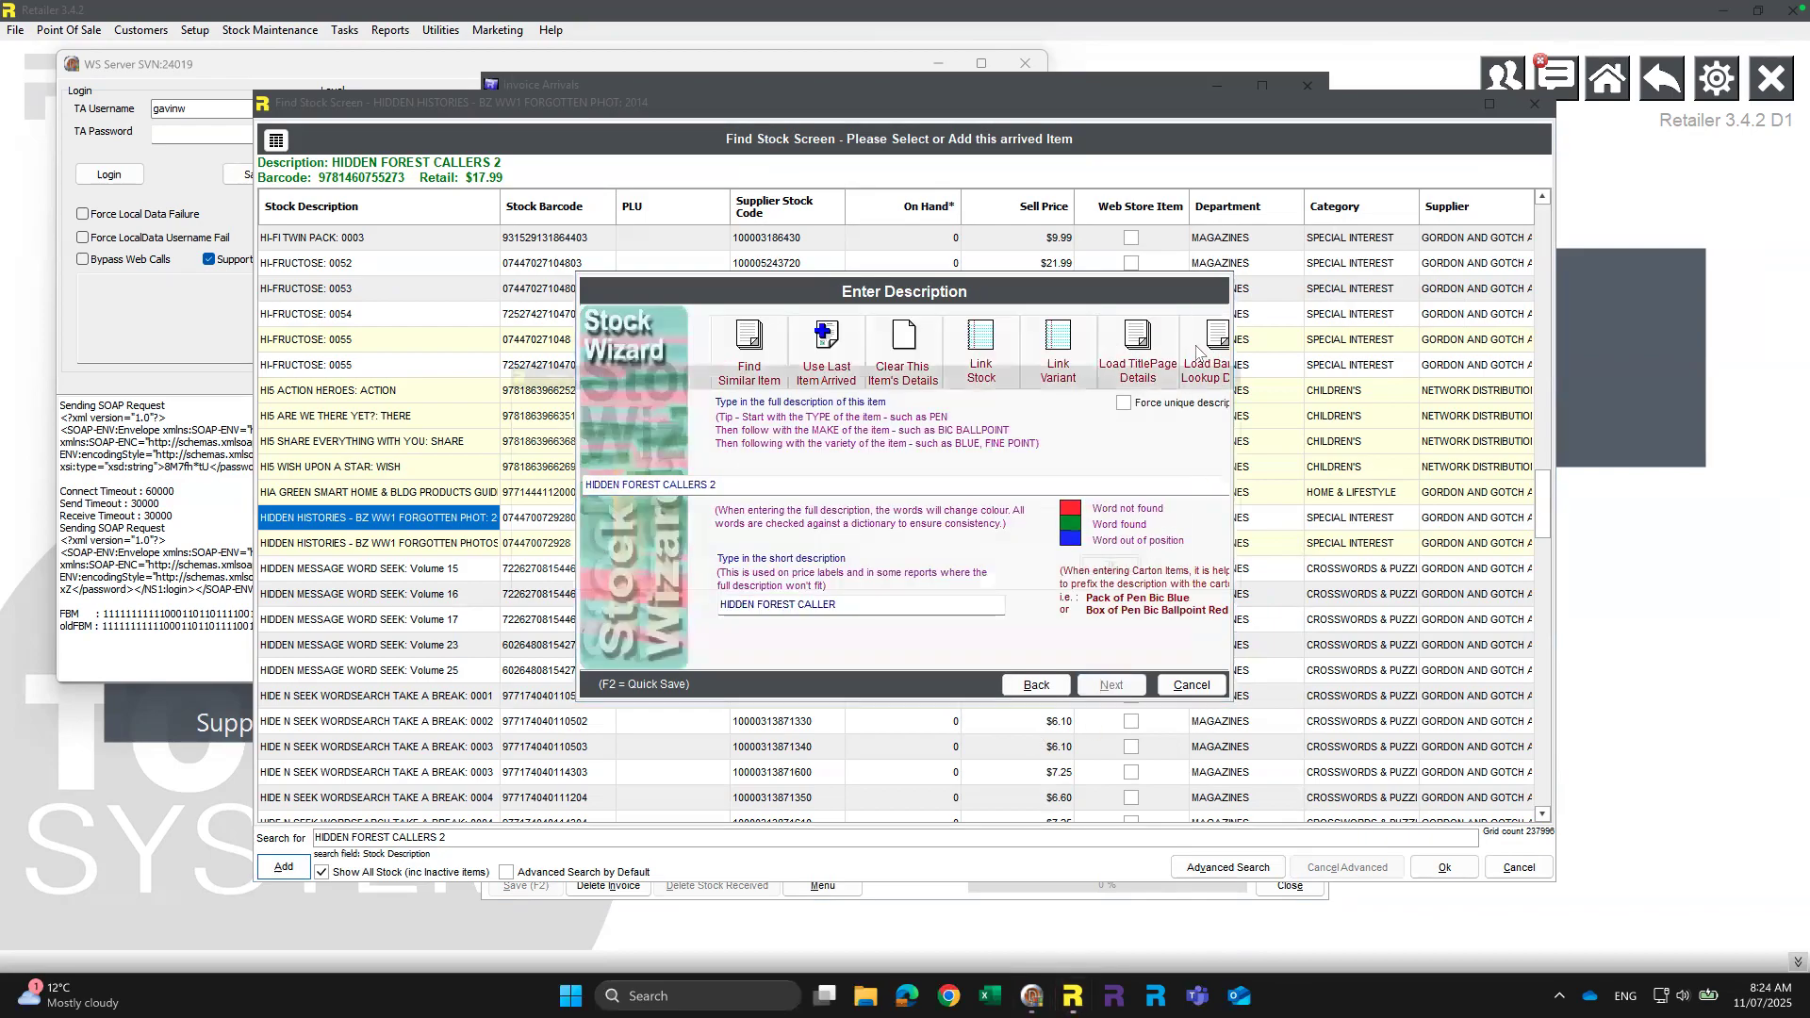
click(1179, 592)
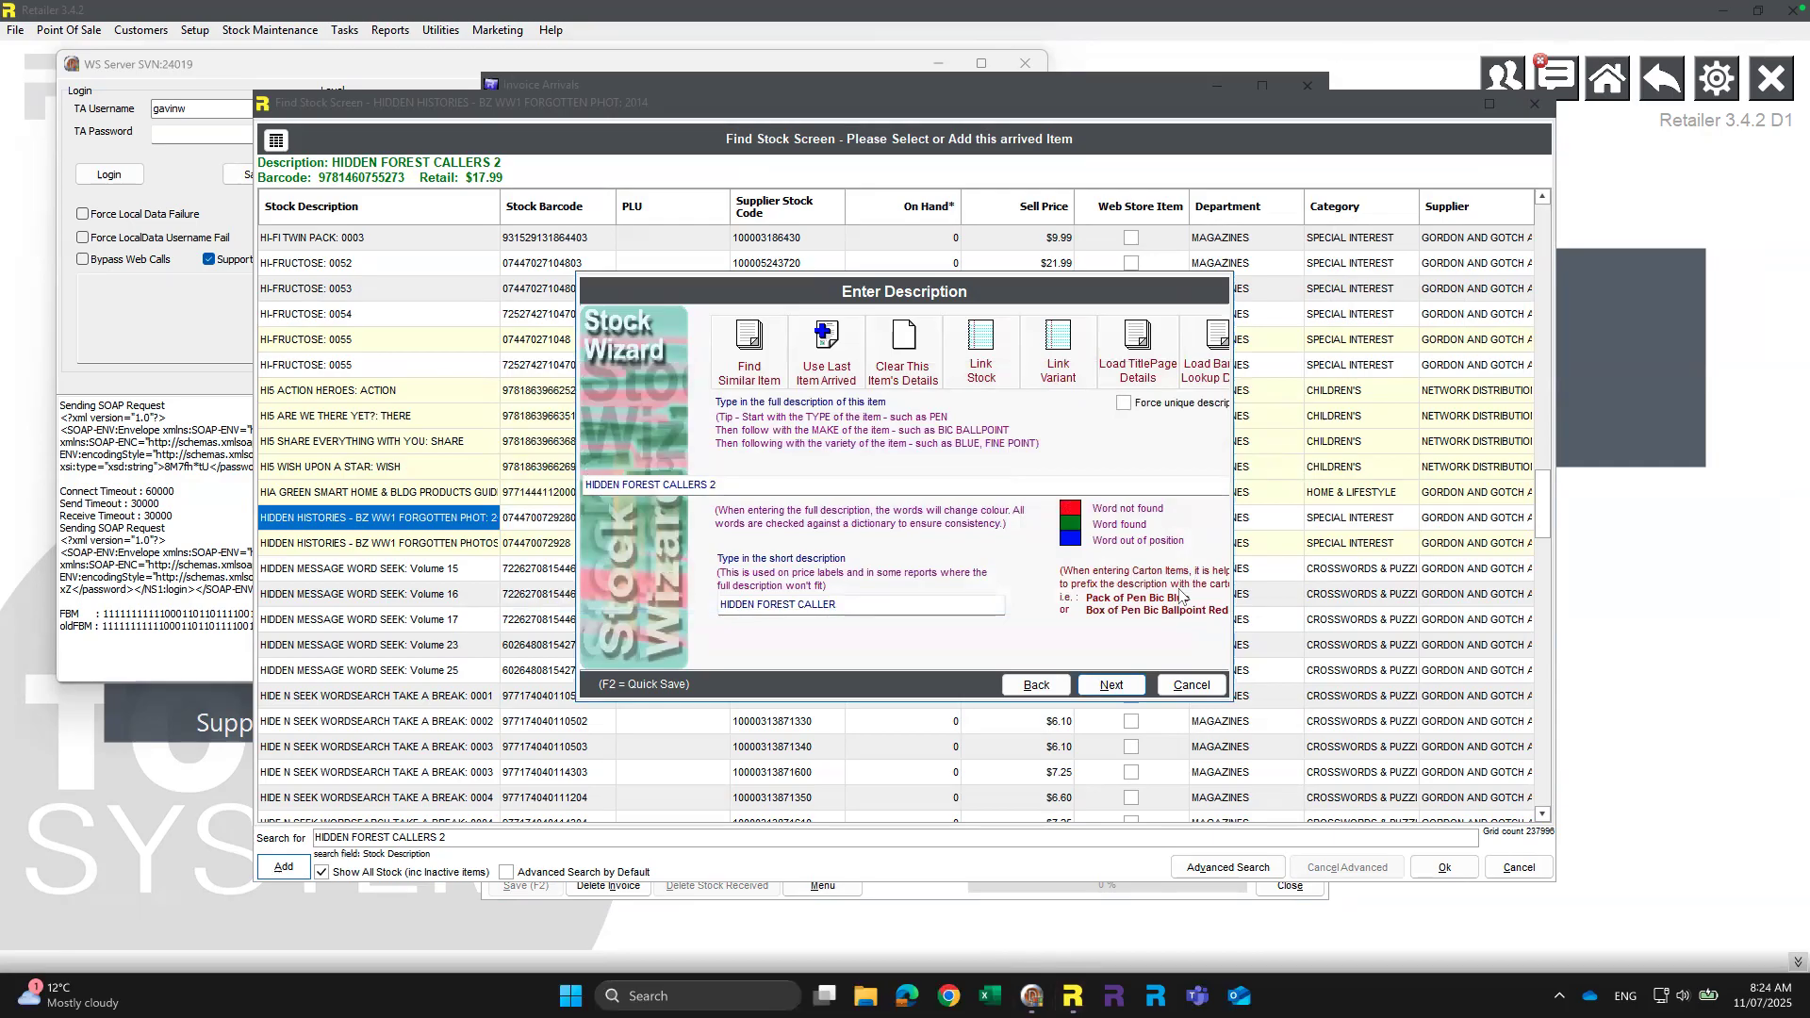
click(1156, 347)
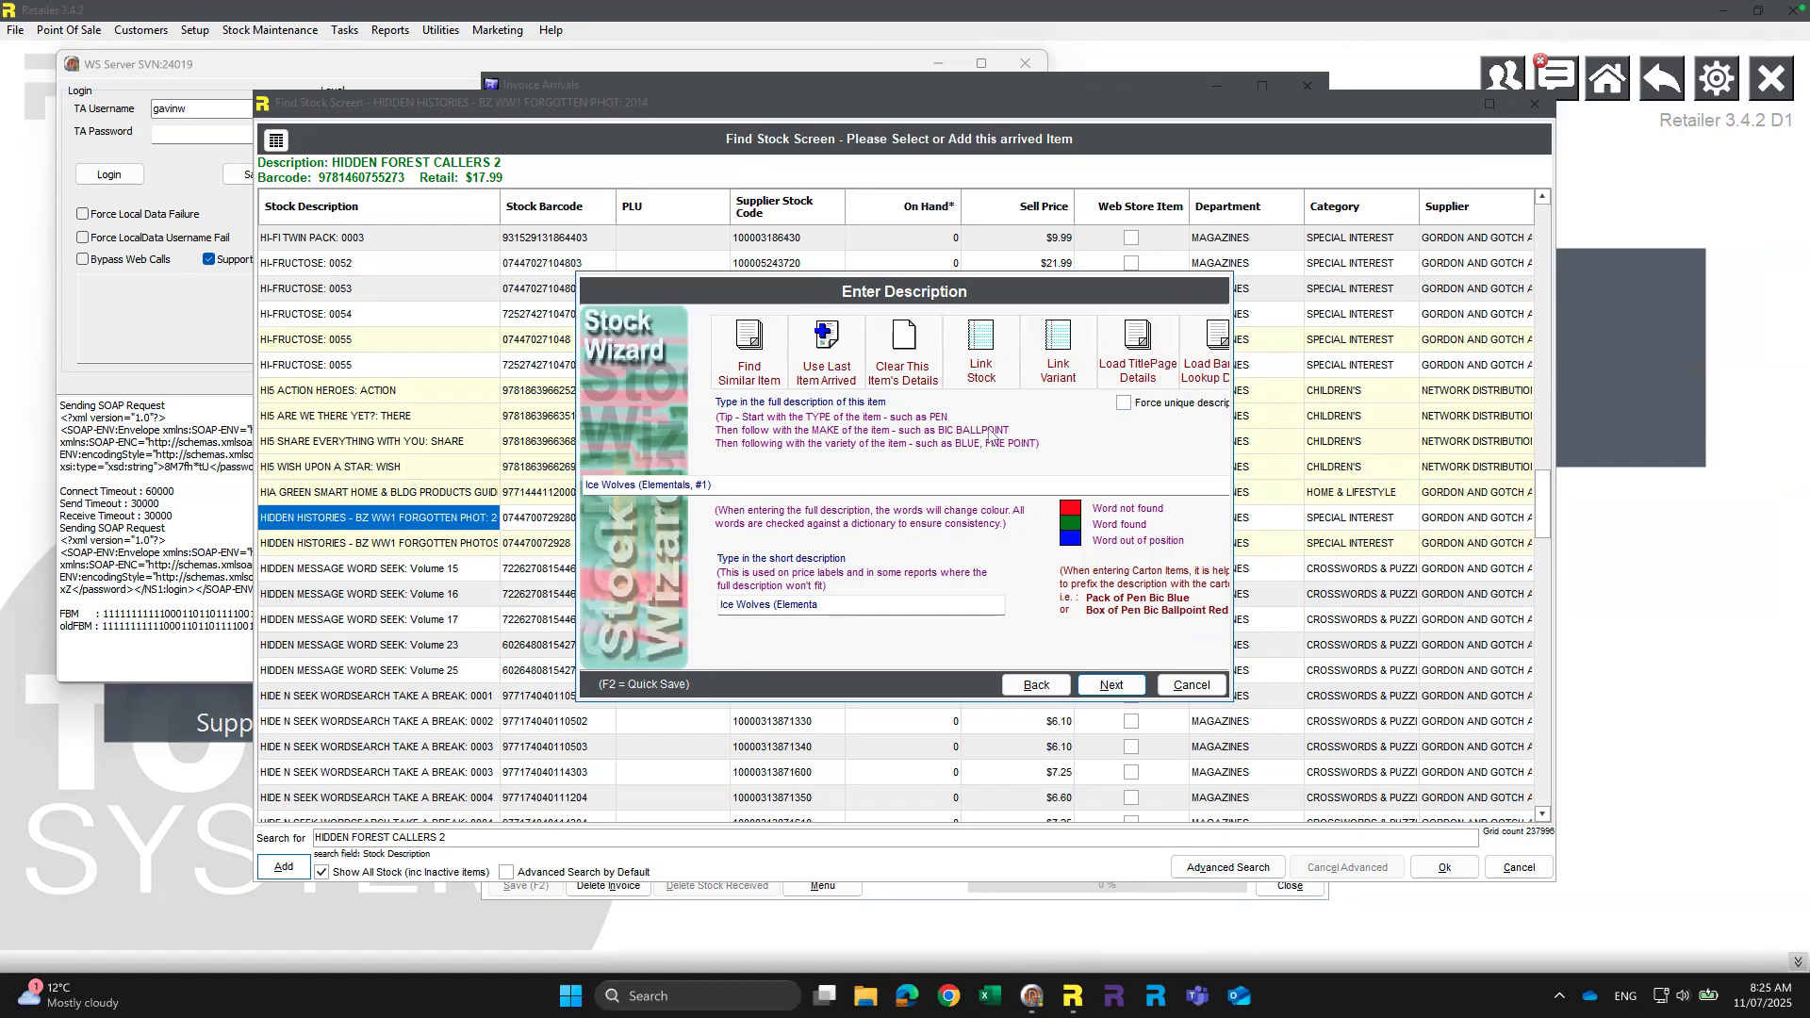
key(Return)
key(Return)
key(Return)
key(Return)
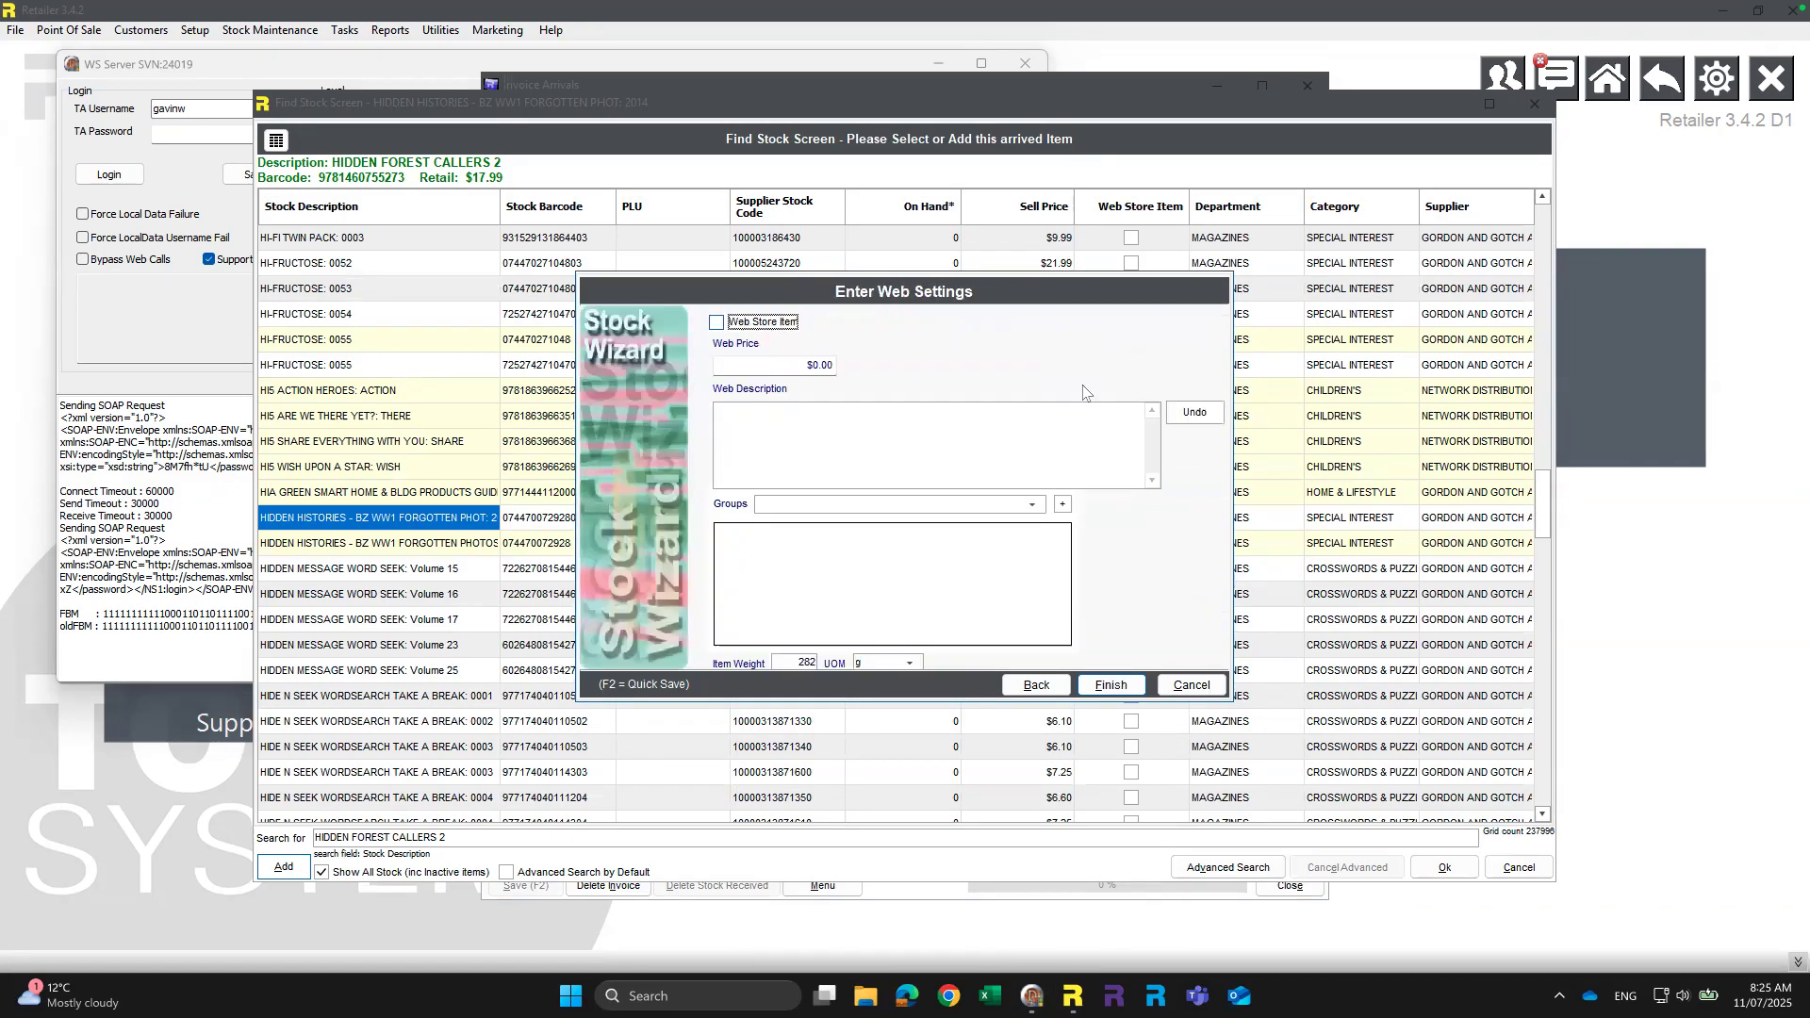
click(1112, 684)
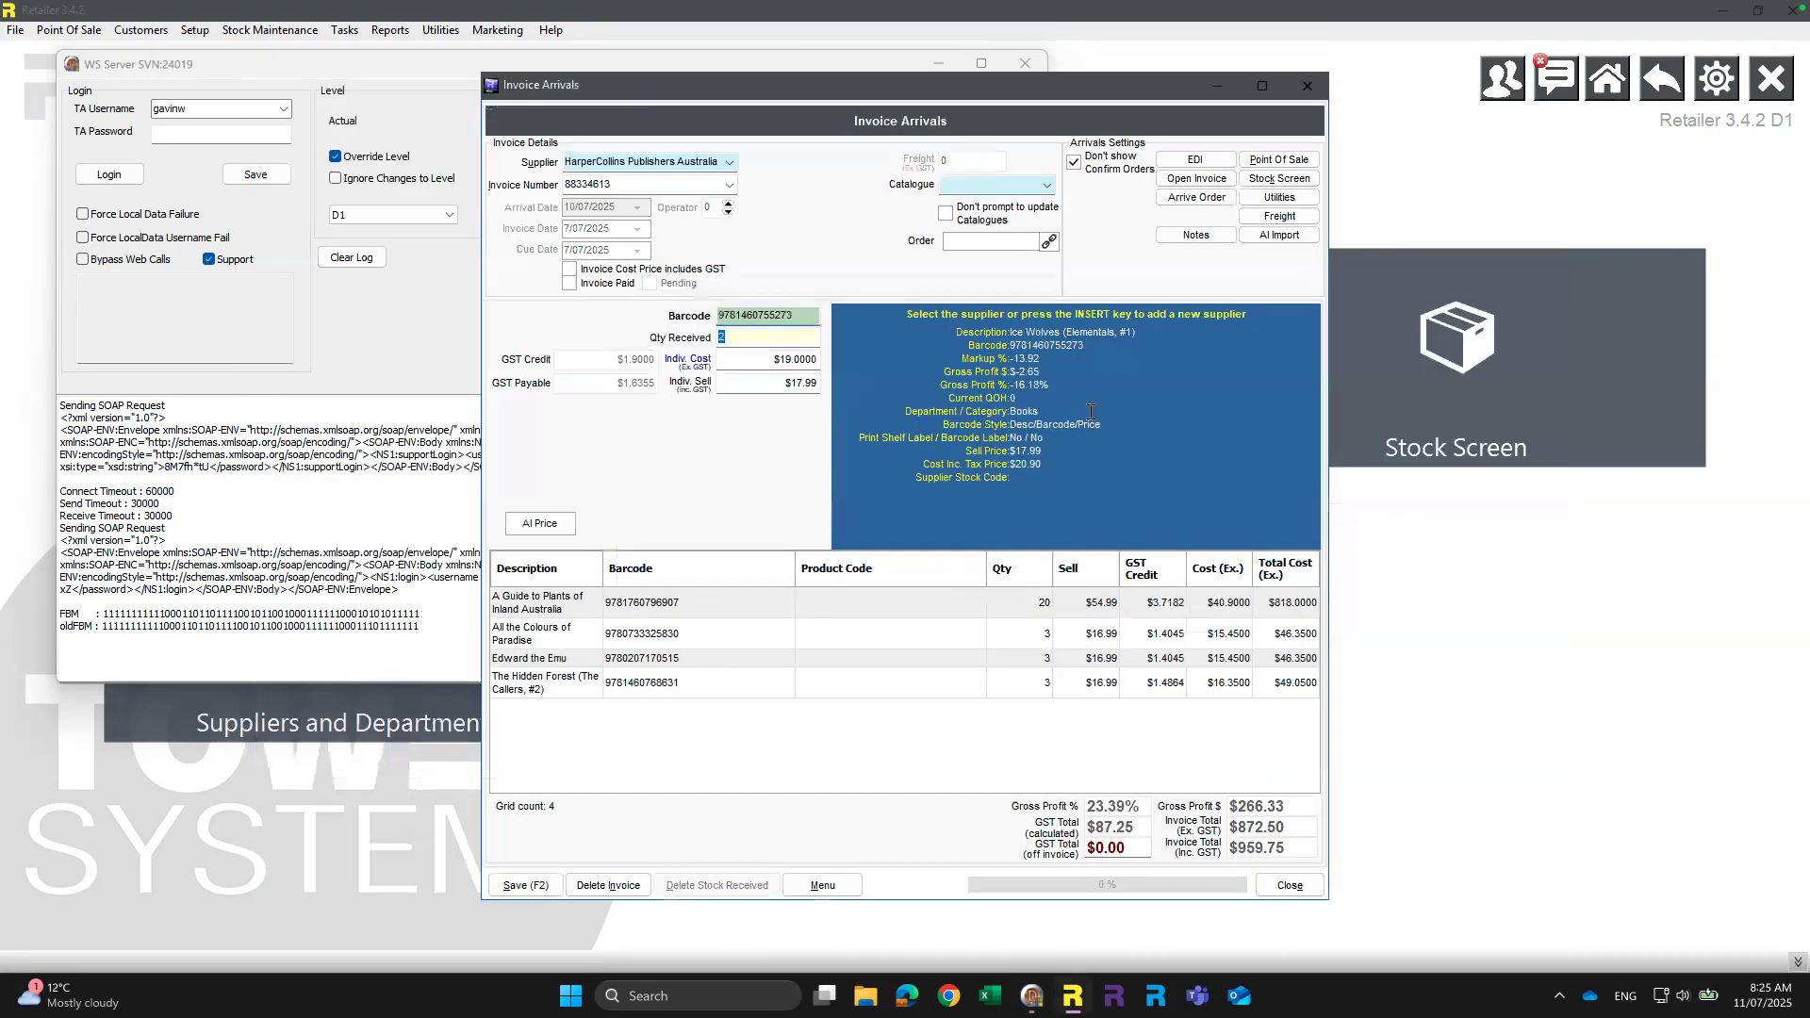
key(Return)
text(9780008329808)
key(Return)
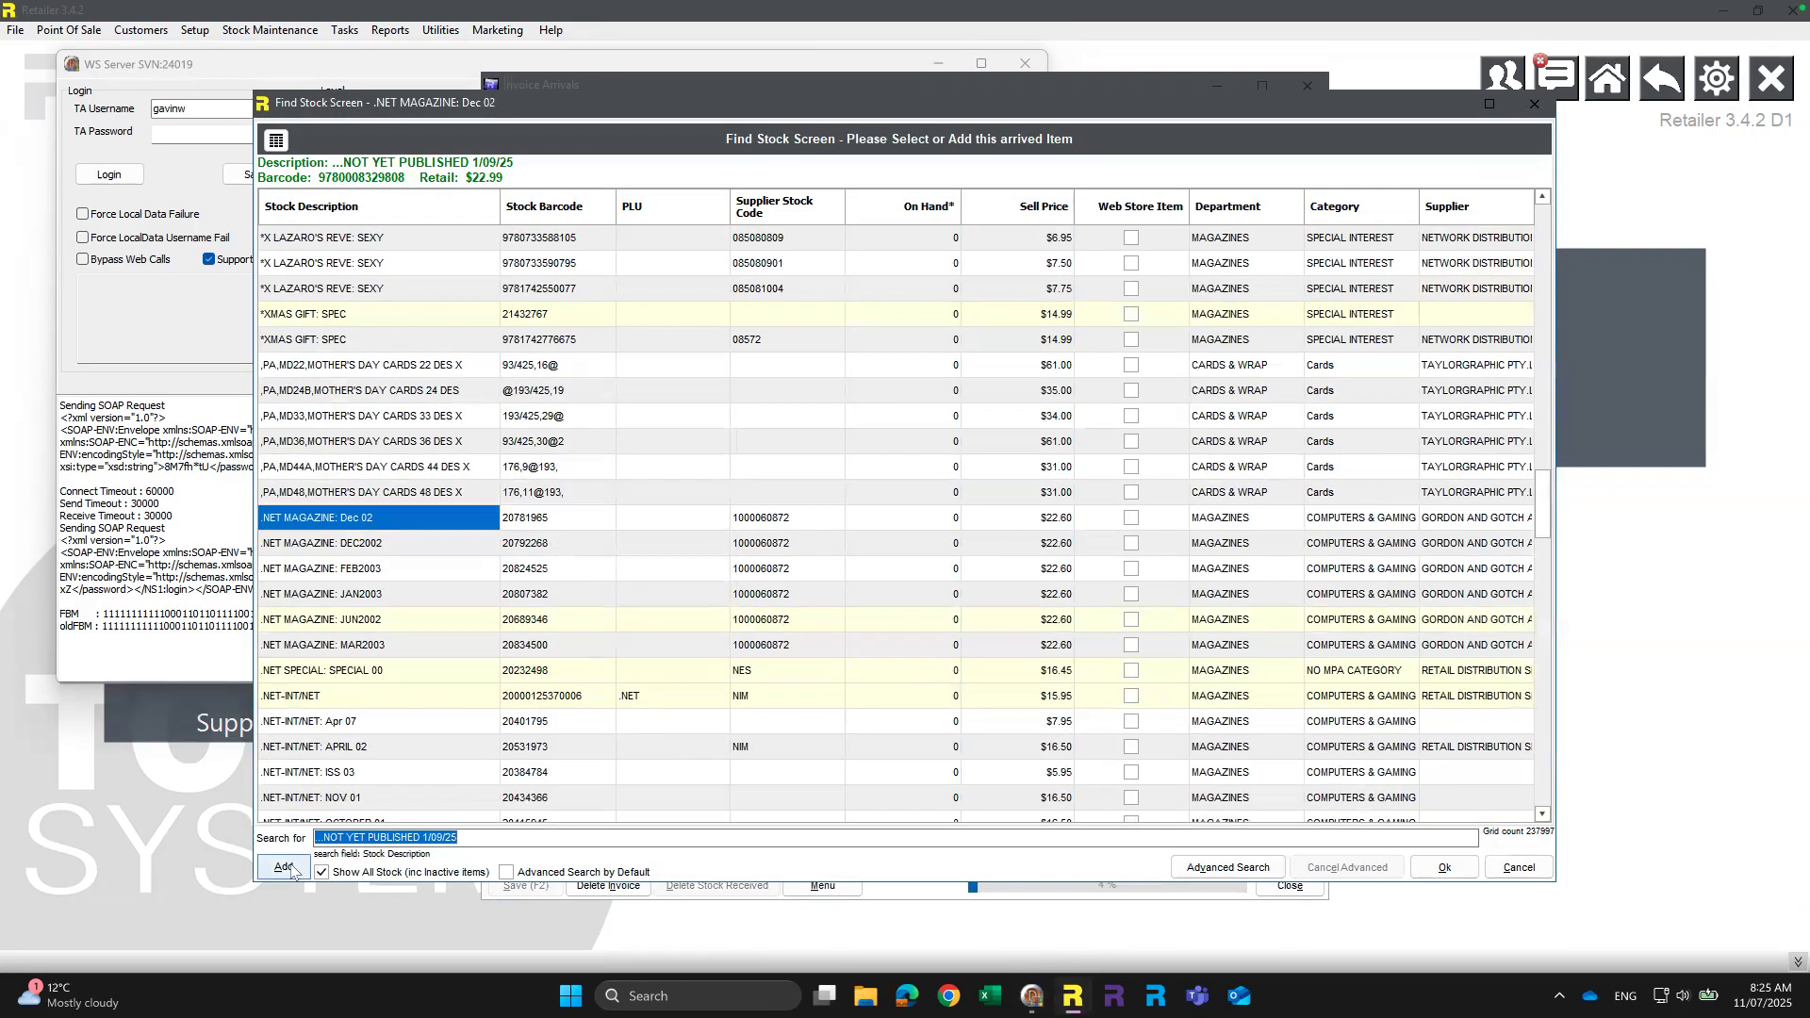
click(283, 867)
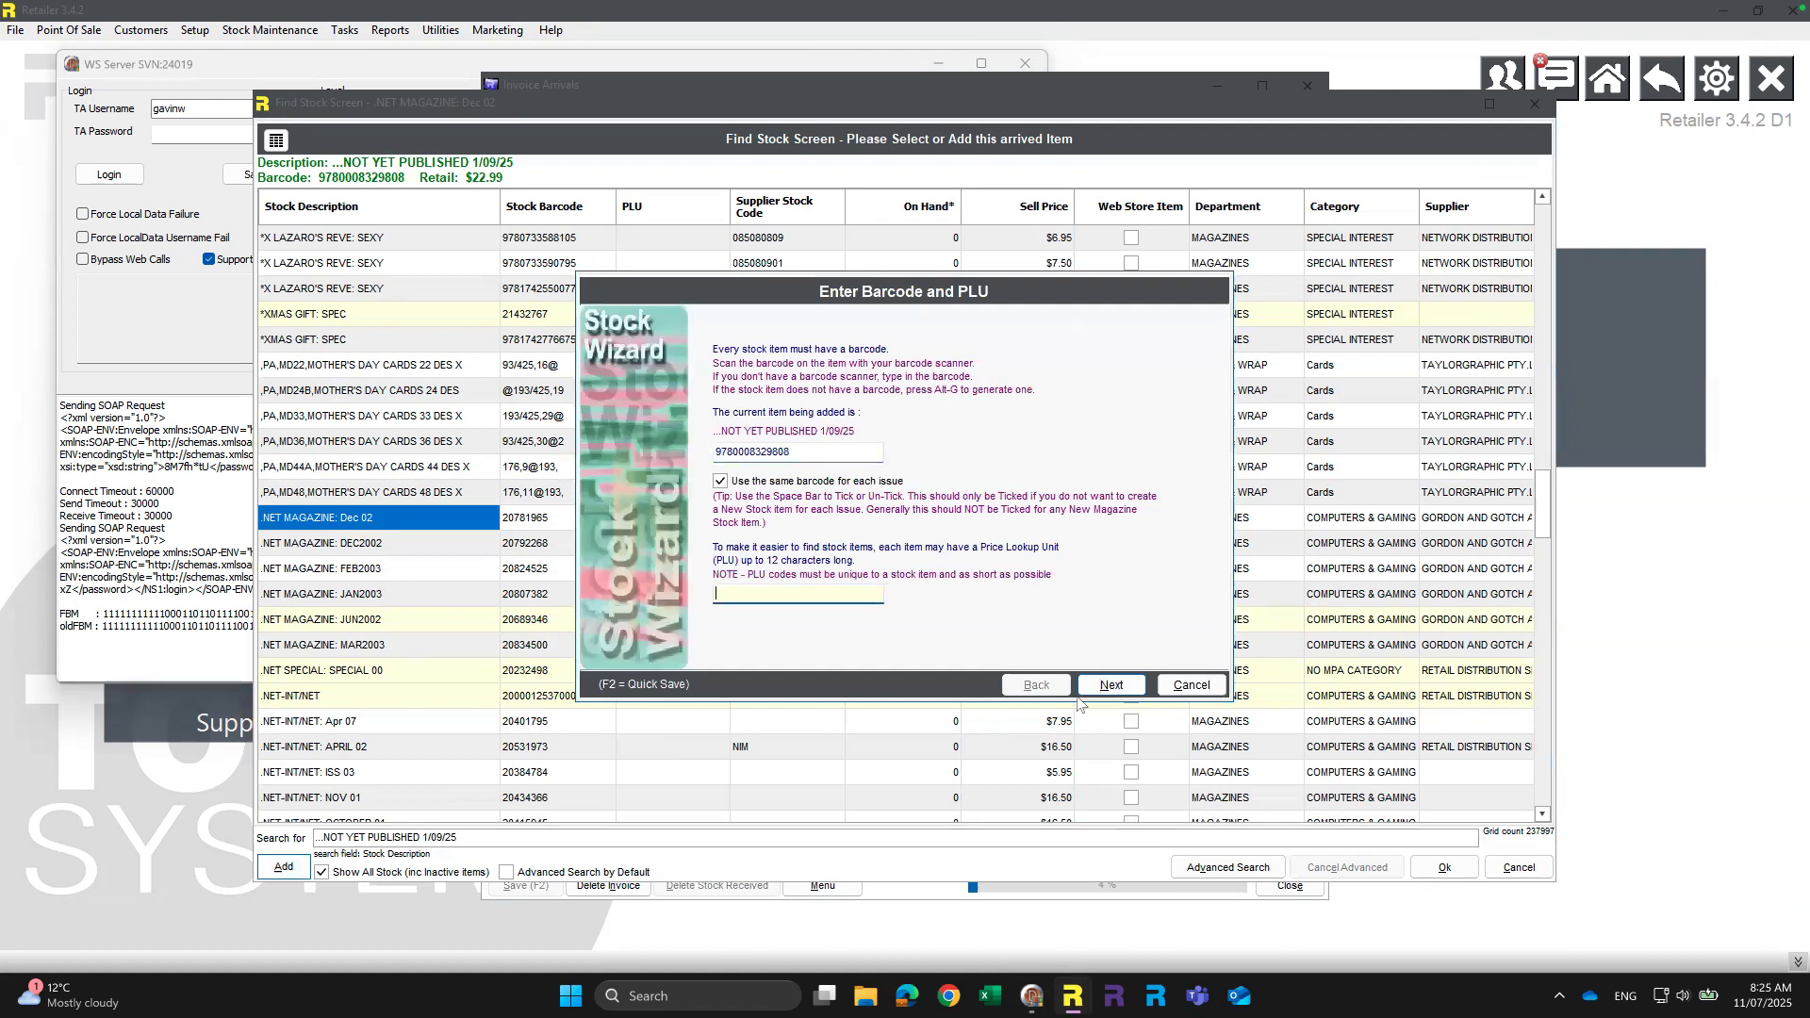
click(1106, 687)
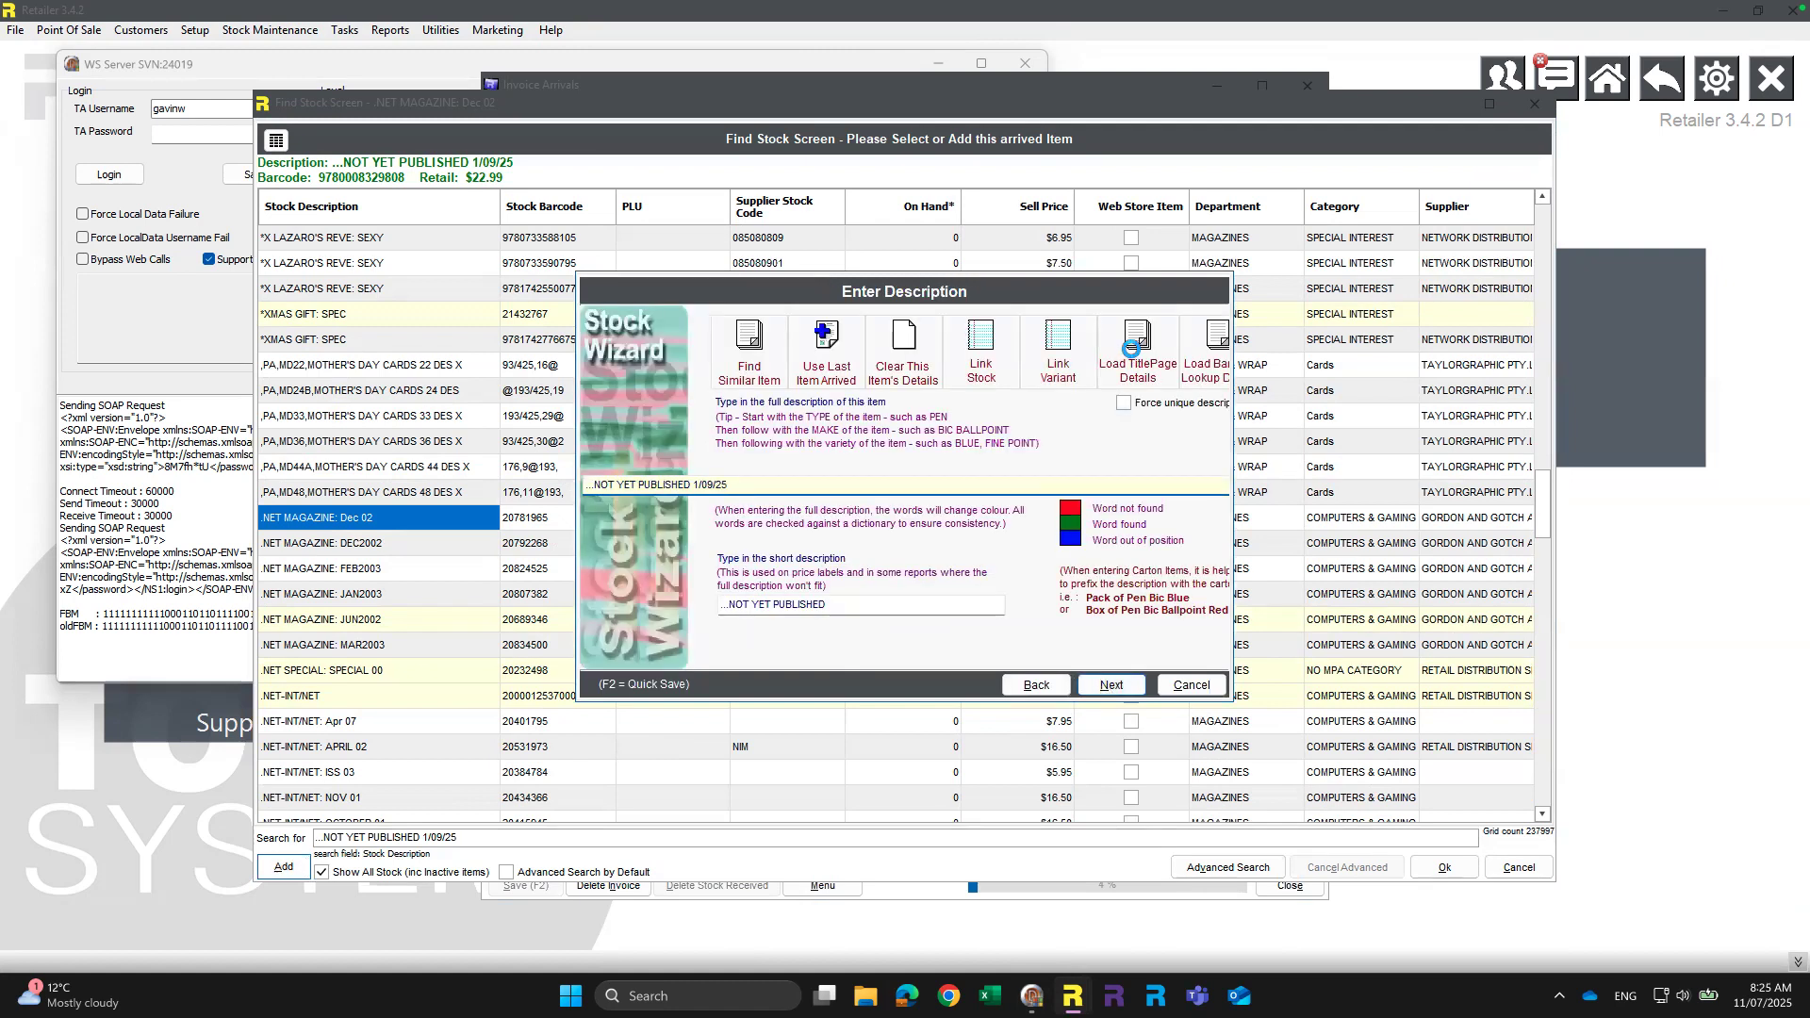
key(F2)
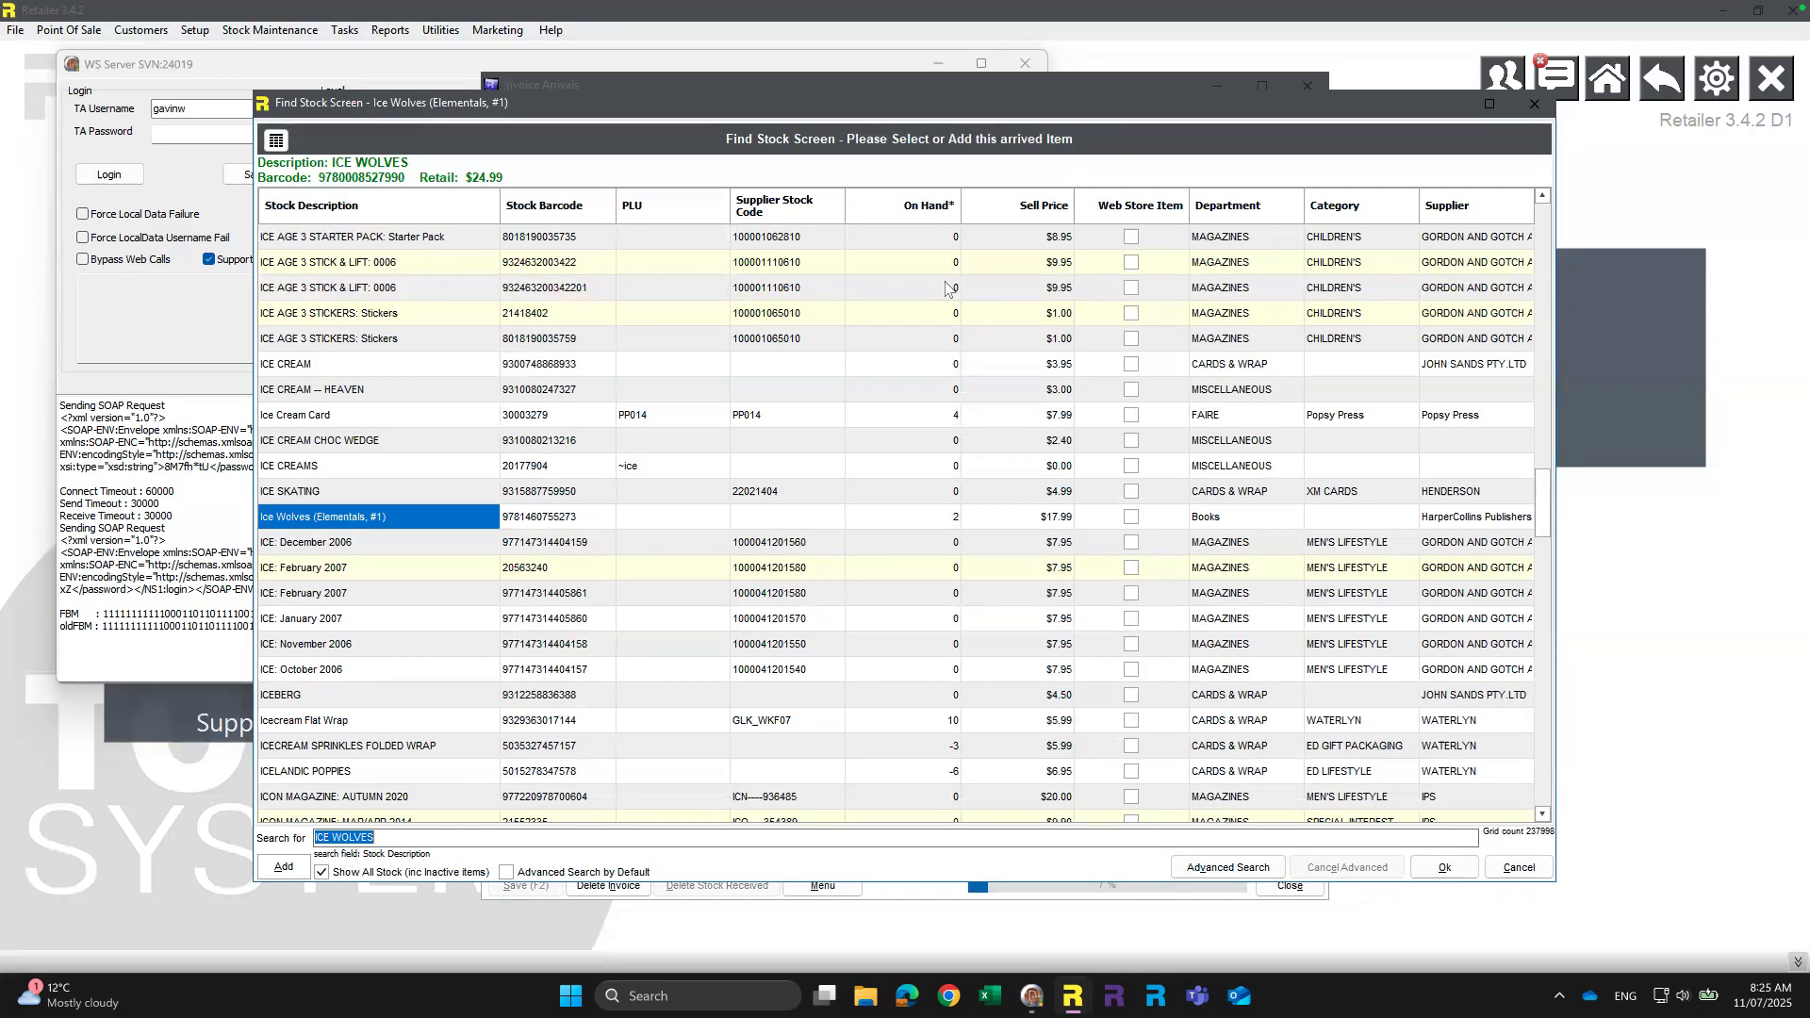
click(278, 868)
key(Return)
key(Return)
key(Return)
key(Return)
key(Return)
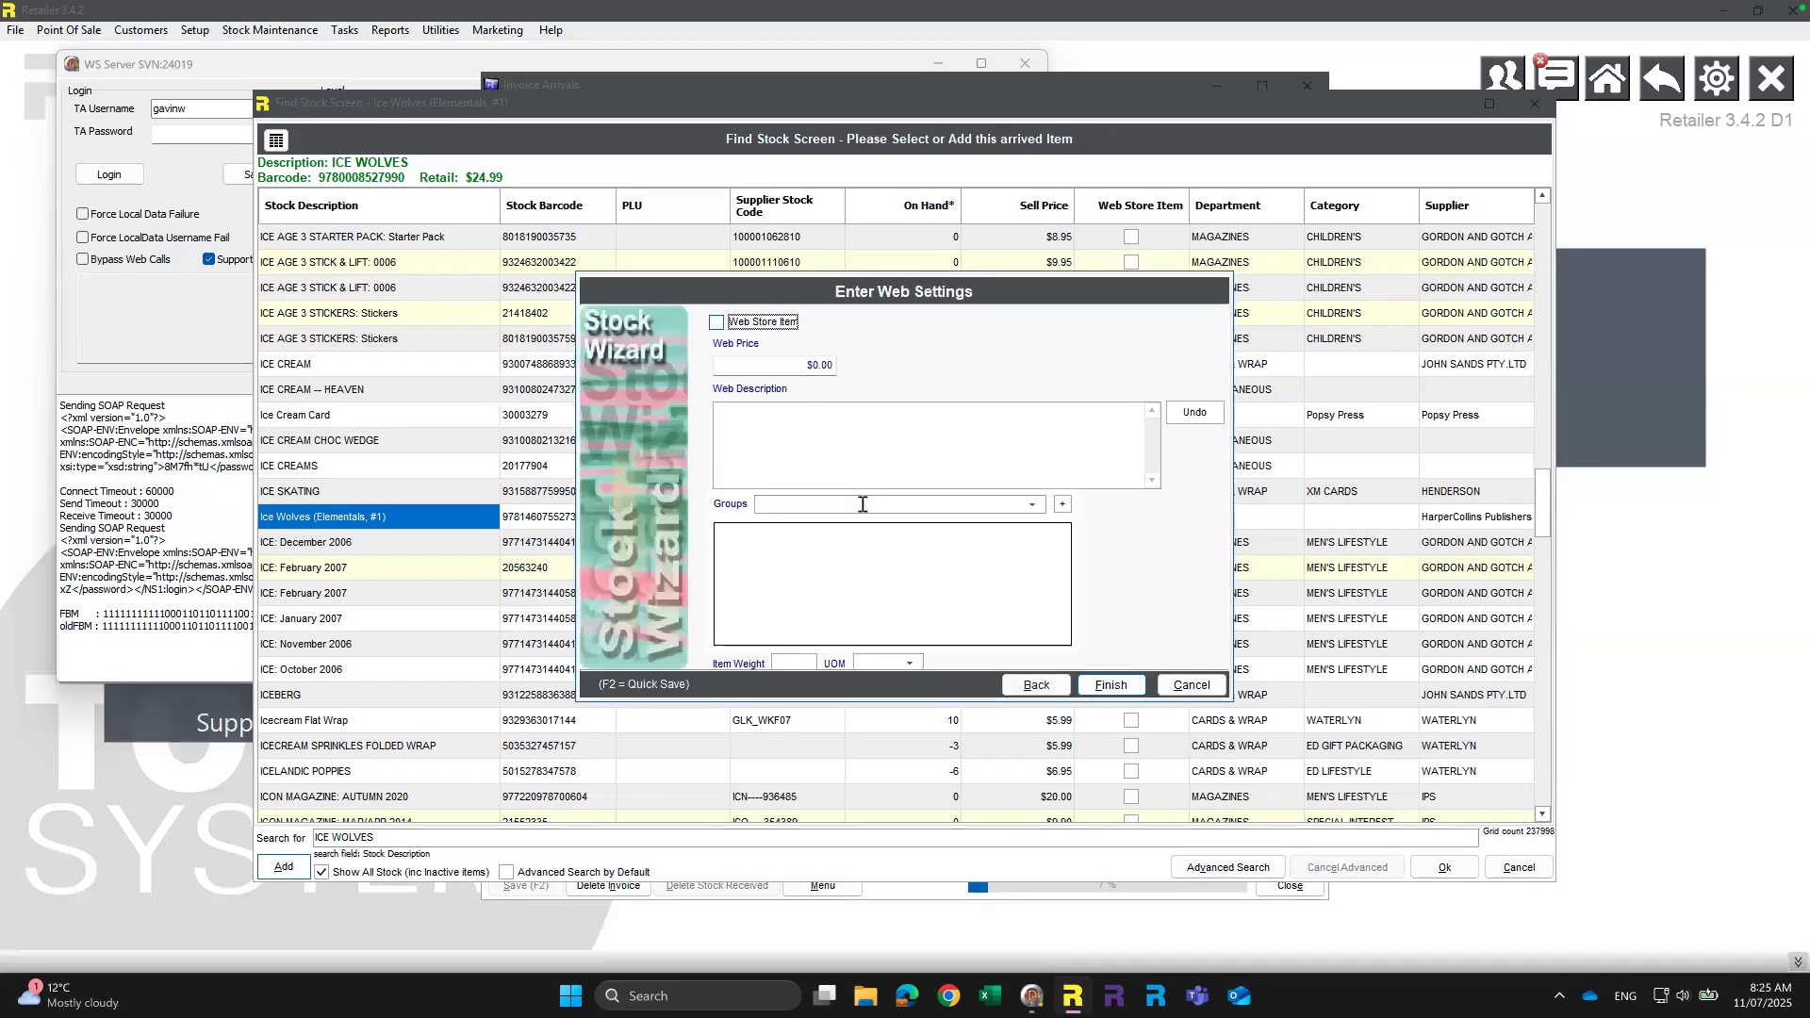
key(Return)
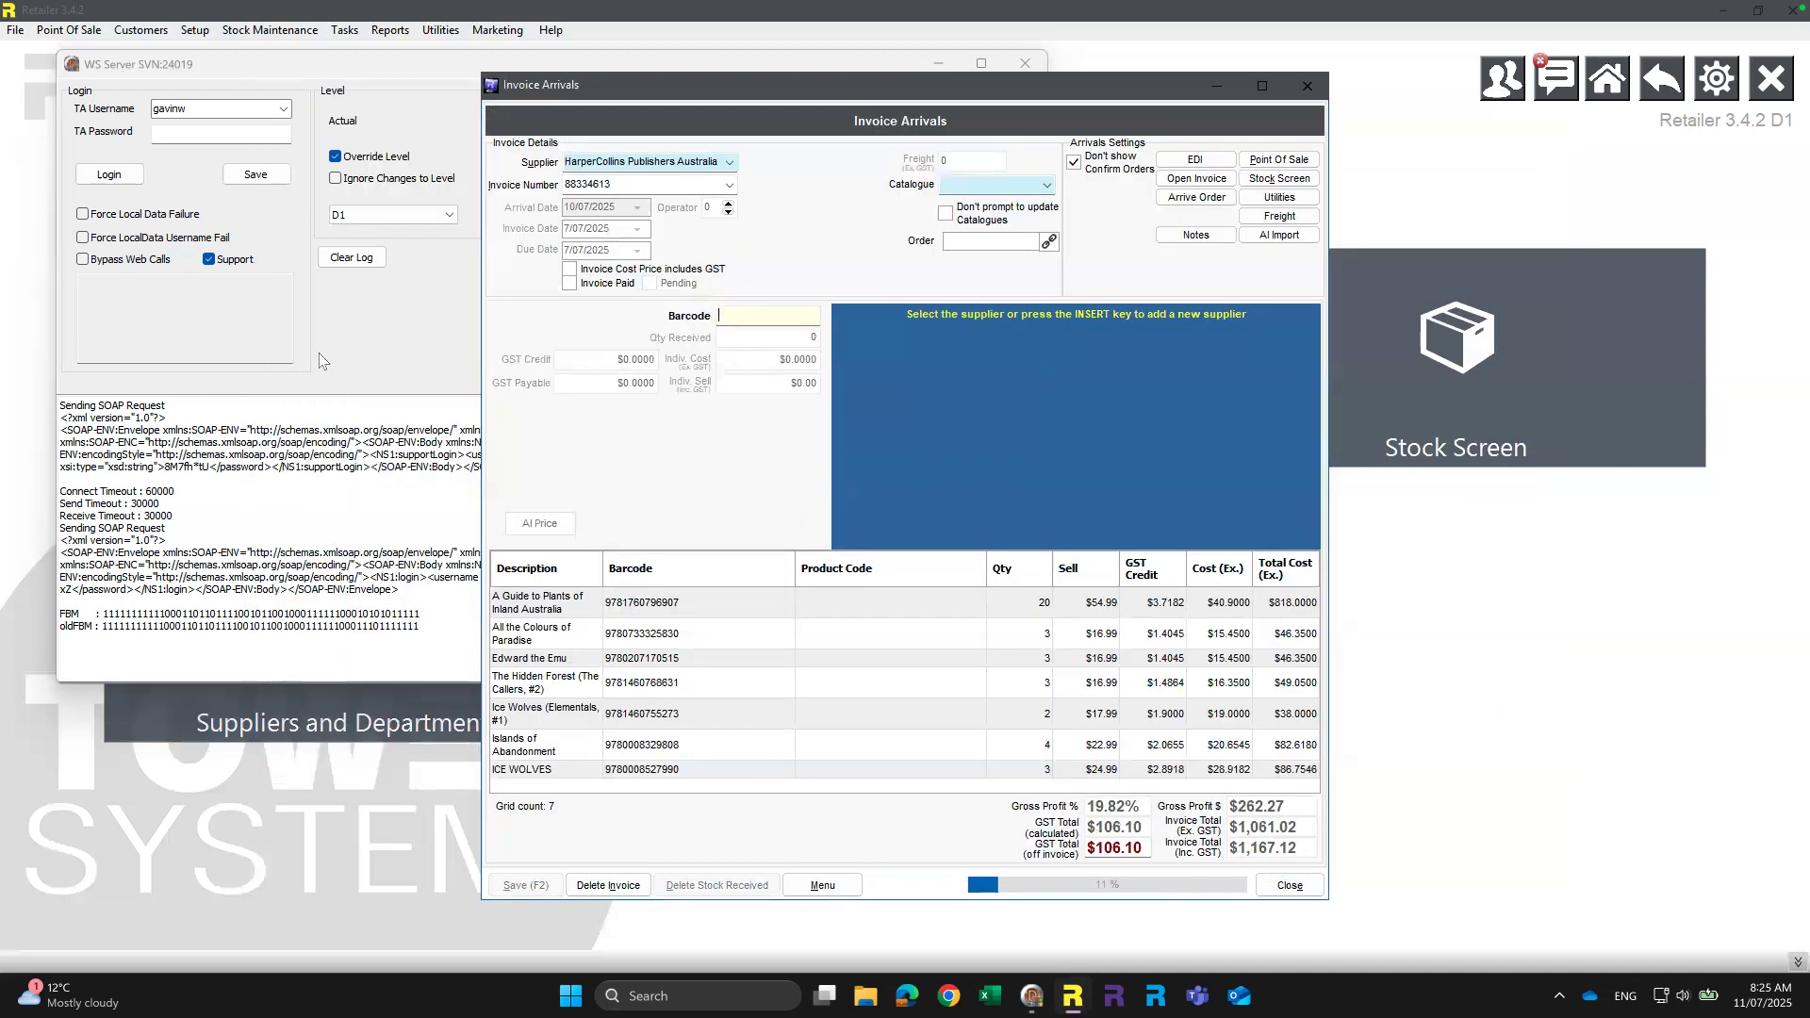